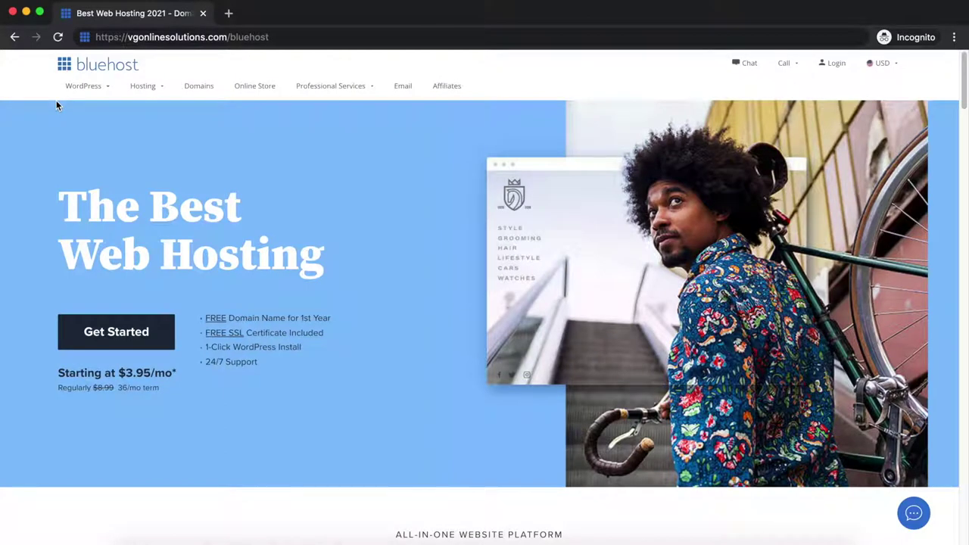
Step: Select the full Bluehost referral URL in the address bar
{"action": "mouse_move", "coordinate": [274, 36]}
{"action": "left_mouse_down"}
{"action": "mouse_move", "coordinate": [108, 39]}
{"action": "mouse_move", "coordinate": [130, 40]}
{"action": "left_mouse_up"}
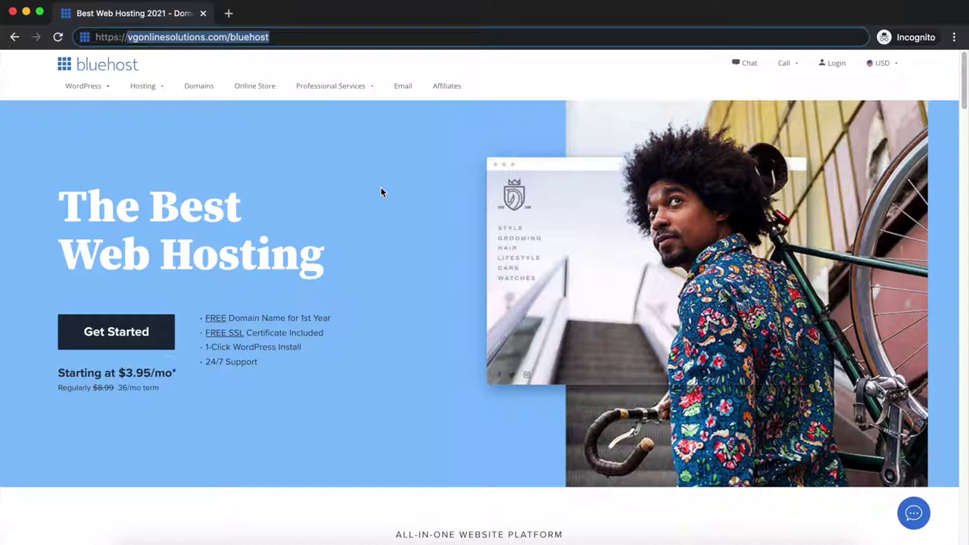
Step: Choose the BASIC shared hosting plan at $3.95/mo from the pricing cards
{"action": "left_click", "coordinate": [130, 335]}
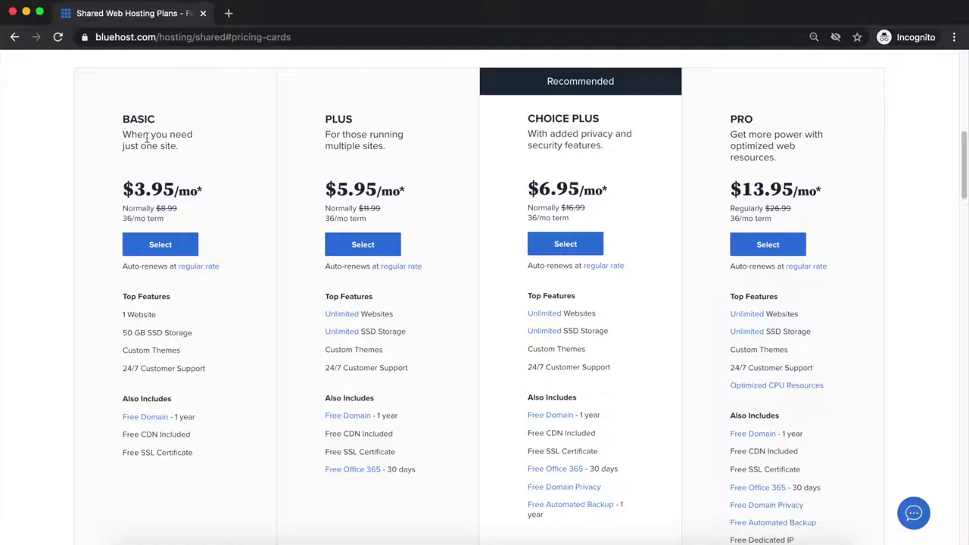
{"action": "left_click", "coordinate": [169, 250]}
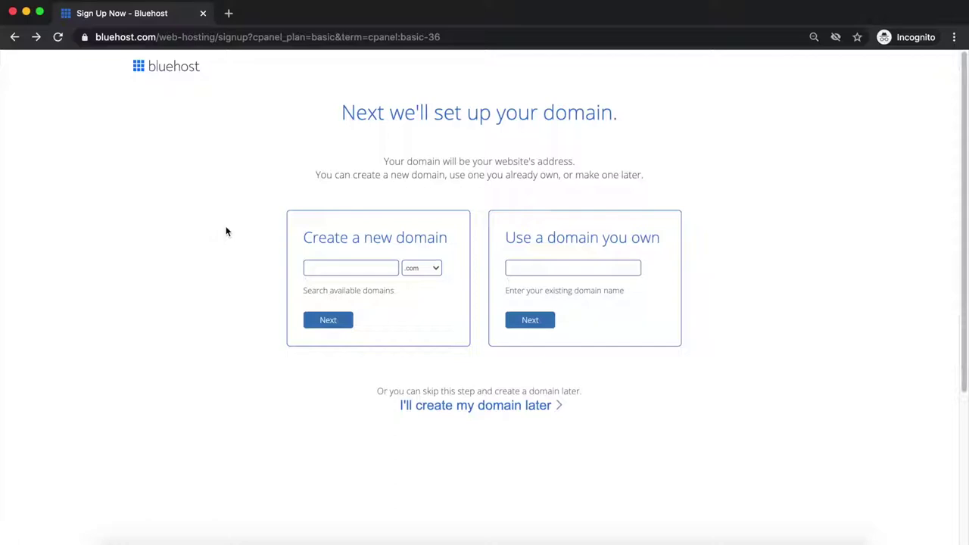
Step: Enter a new .com domain based on the owner's name, remove a stray letter, and continue
{"action": "left_click", "coordinate": [326, 266]}
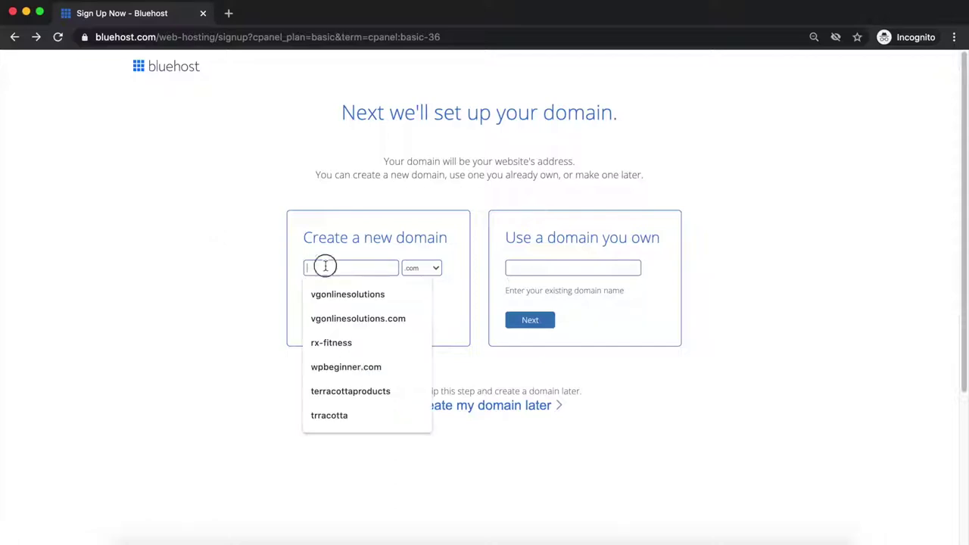
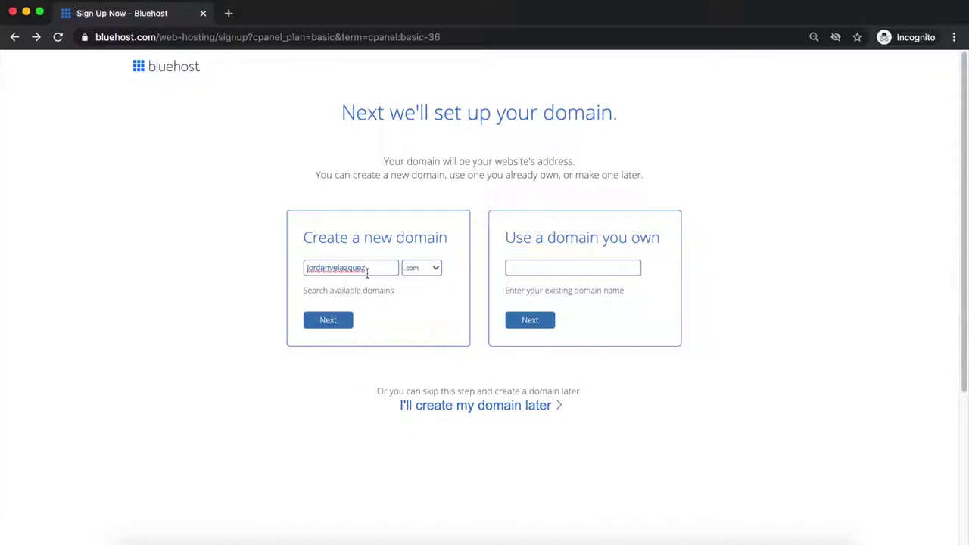
{"action": "left_click", "coordinate": [426, 270]}
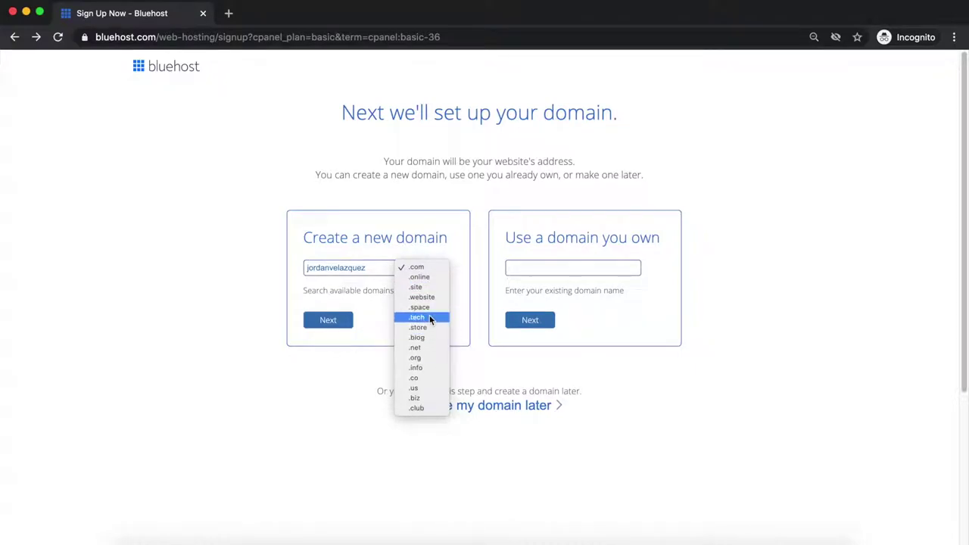
{"action": "left_click", "coordinate": [379, 310]}
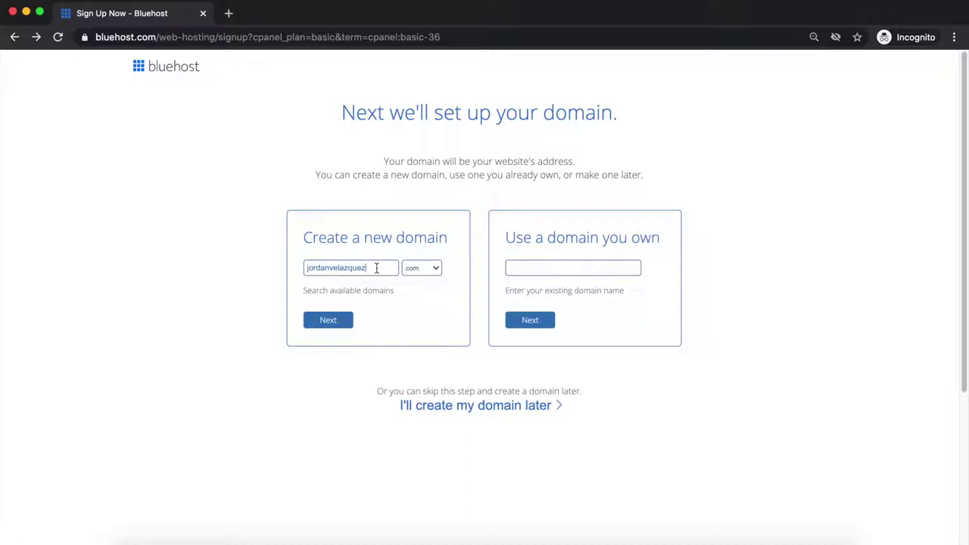
{"action": "type", "text": "m"}
{"action": "key", "text": "super+a"}
{"action": "key", "text": "BackSpace"}
{"action": "left_click", "coordinate": [342, 321]}
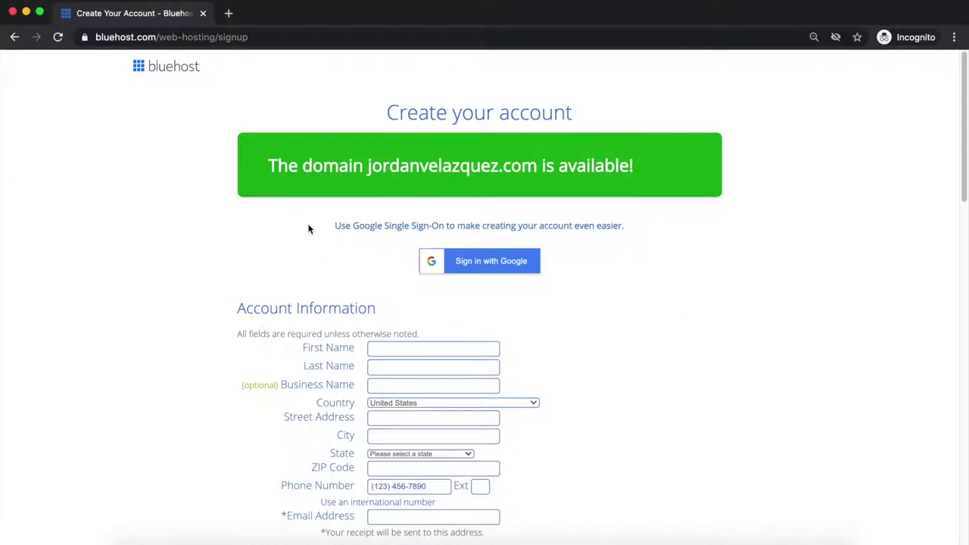
{"action": "scroll", "coordinate": [308, 228], "scroll_direction": "down", "scroll_amount": 1}
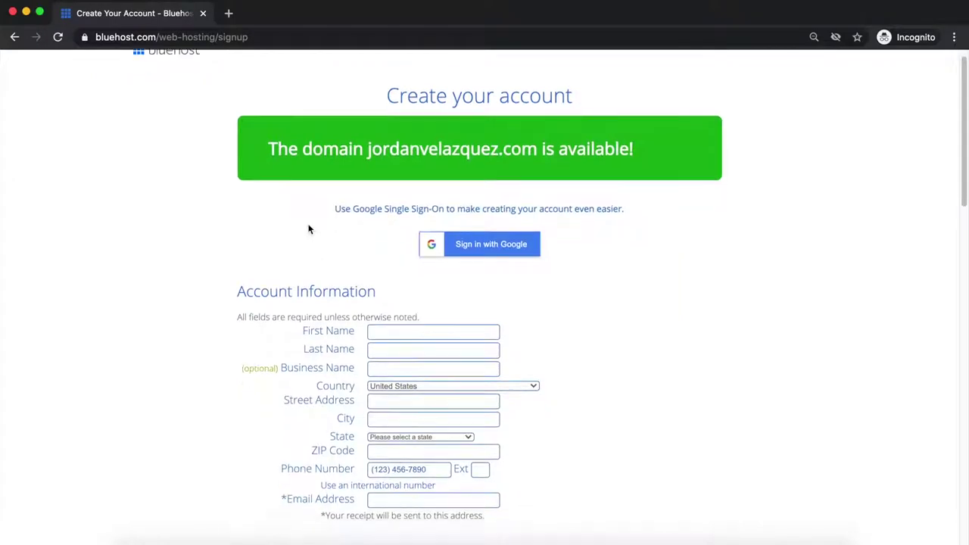
{"action": "scroll", "coordinate": [309, 229], "scroll_direction": "down", "scroll_amount": 2}
{"action": "scroll", "coordinate": [308, 228], "scroll_direction": "down", "scroll_amount": 1}
{"action": "scroll", "coordinate": [308, 228], "scroll_direction": "down", "scroll_amount": 1}
{"action": "scroll", "coordinate": [308, 229], "scroll_direction": "down", "scroll_amount": 3}
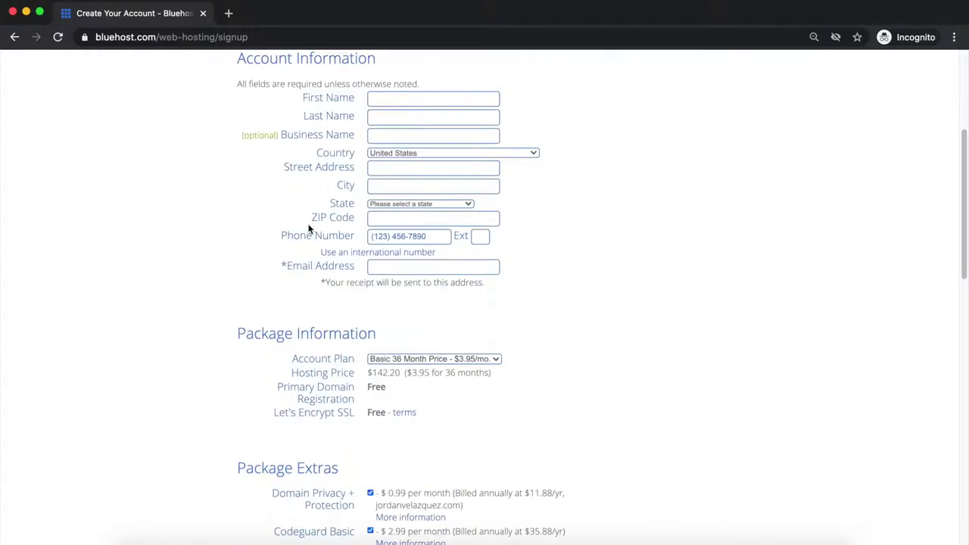
{"action": "scroll", "coordinate": [308, 229], "scroll_direction": "up", "scroll_amount": 1}
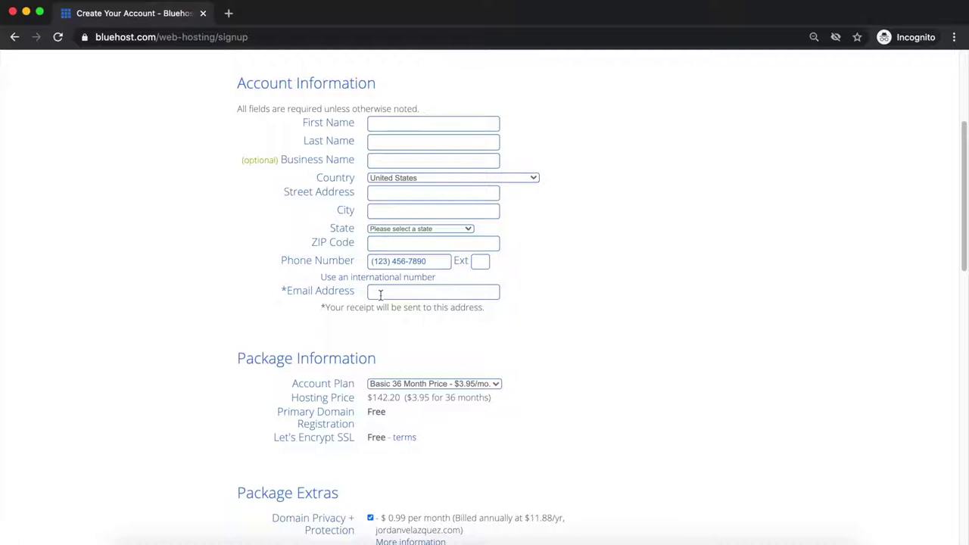
{"action": "scroll", "coordinate": [380, 296], "scroll_direction": "up", "scroll_amount": 2}
{"action": "scroll", "coordinate": [443, 294], "scroll_direction": "up", "scroll_amount": 2}
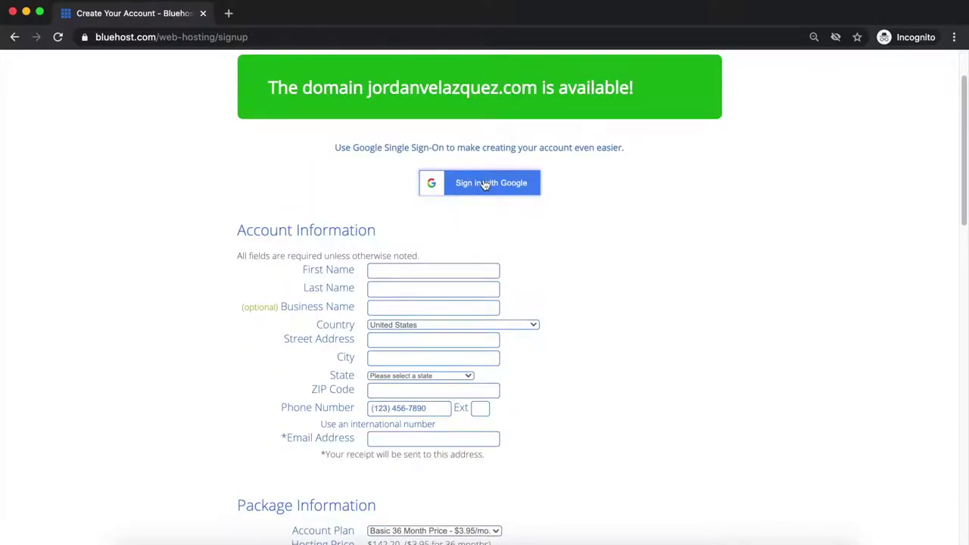
{"action": "scroll", "coordinate": [250, 370], "scroll_direction": "down", "scroll_amount": 1}
{"action": "scroll", "coordinate": [250, 370], "scroll_direction": "down", "scroll_amount": 1}
{"action": "scroll", "coordinate": [251, 370], "scroll_direction": "down", "scroll_amount": 3}
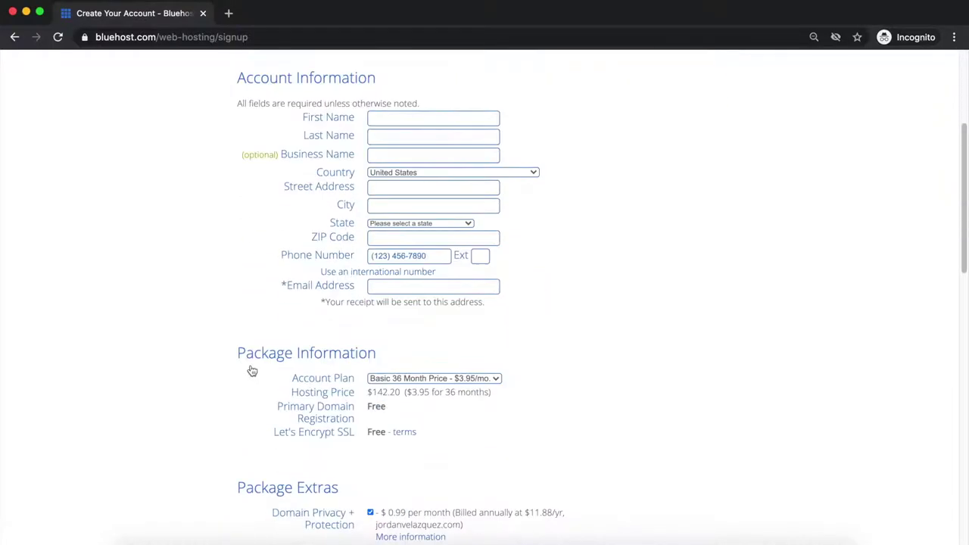
{"action": "scroll", "coordinate": [279, 364], "scroll_direction": "down", "scroll_amount": 1}
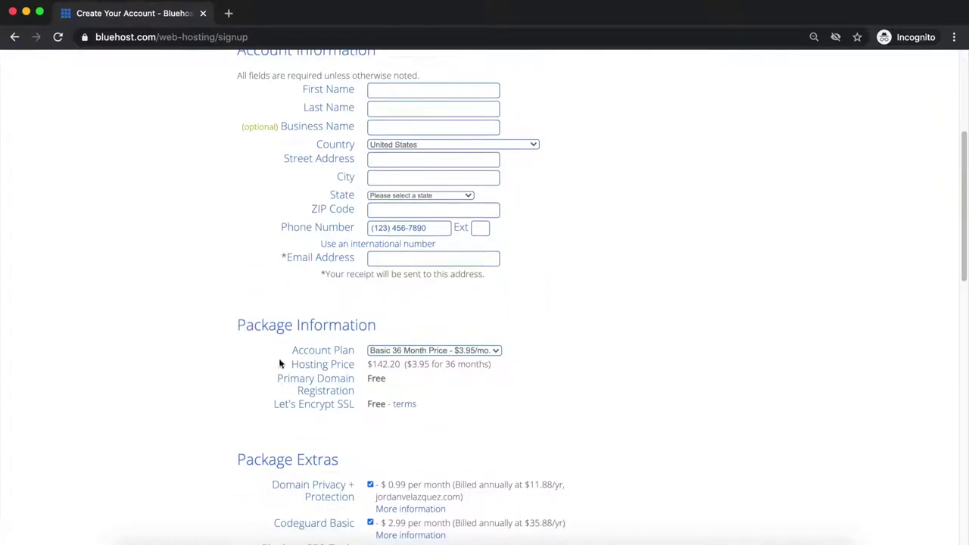
{"action": "left_click", "coordinate": [449, 353]}
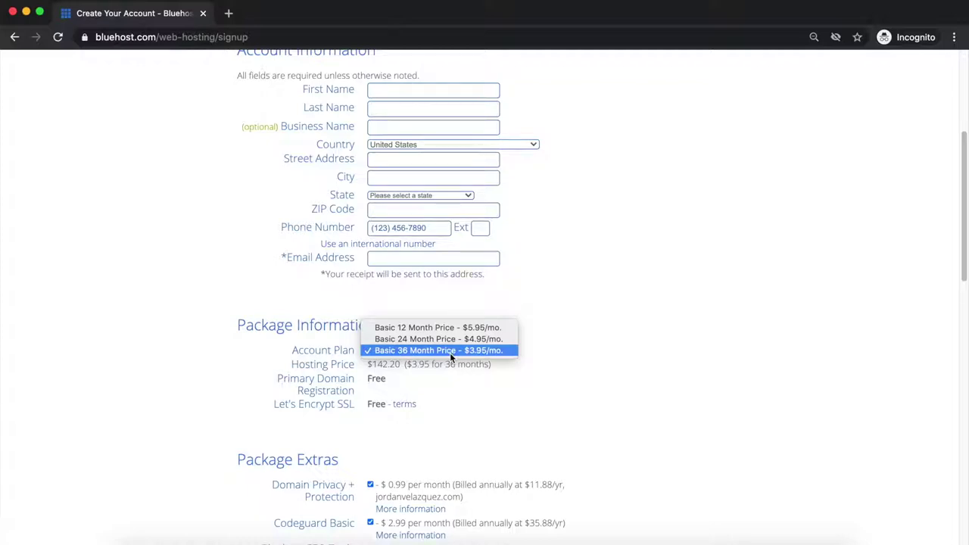
{"action": "left_click", "coordinate": [450, 353]}
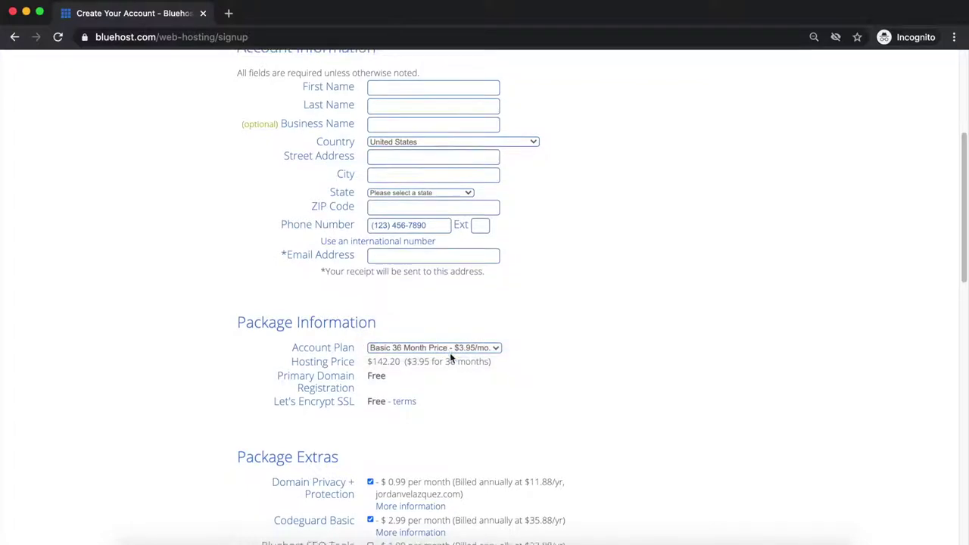
{"action": "scroll", "coordinate": [449, 353], "scroll_direction": "down", "scroll_amount": 5}
Step: Remove the SiteLock, Codeguard and Domain Privacy extras, confirming Turn It Off, for a $142.20 total
{"action": "left_click", "coordinate": [370, 471]}
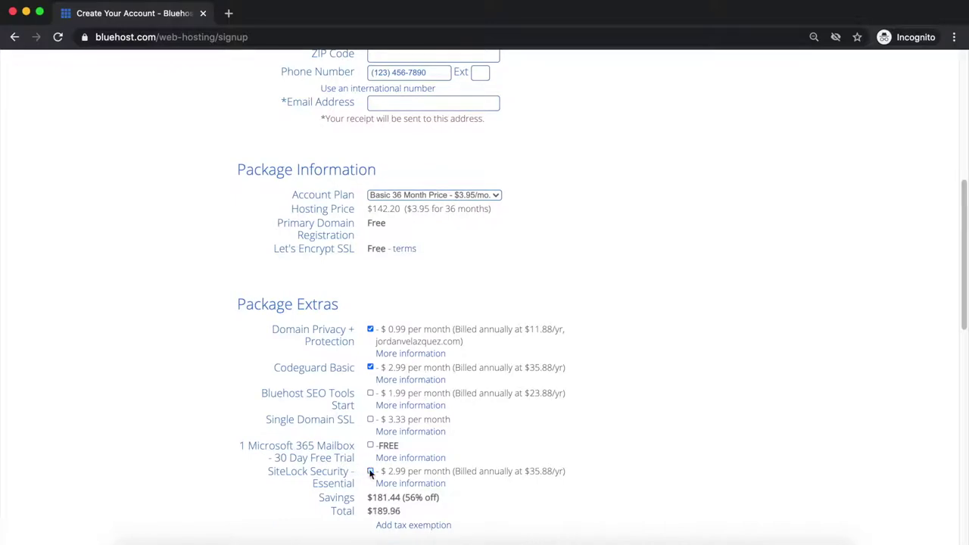
{"action": "left_click", "coordinate": [370, 367]}
{"action": "left_click", "coordinate": [370, 329]}
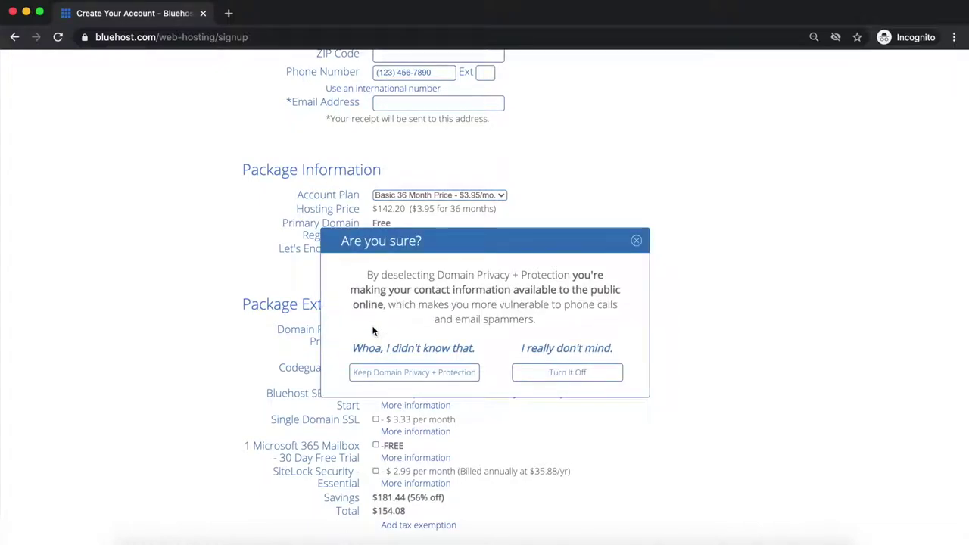
{"action": "left_click", "coordinate": [555, 371]}
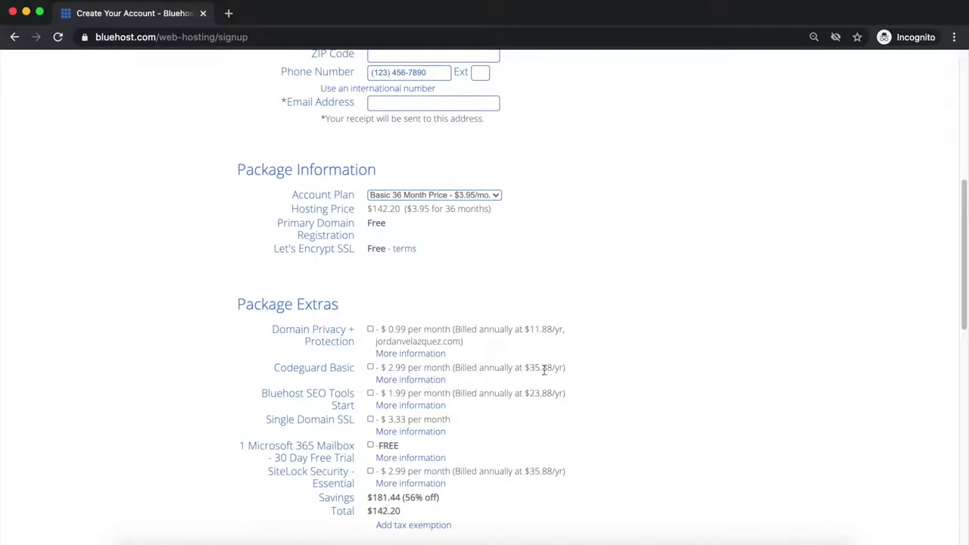
{"action": "scroll", "coordinate": [367, 488], "scroll_direction": "down", "scroll_amount": 1}
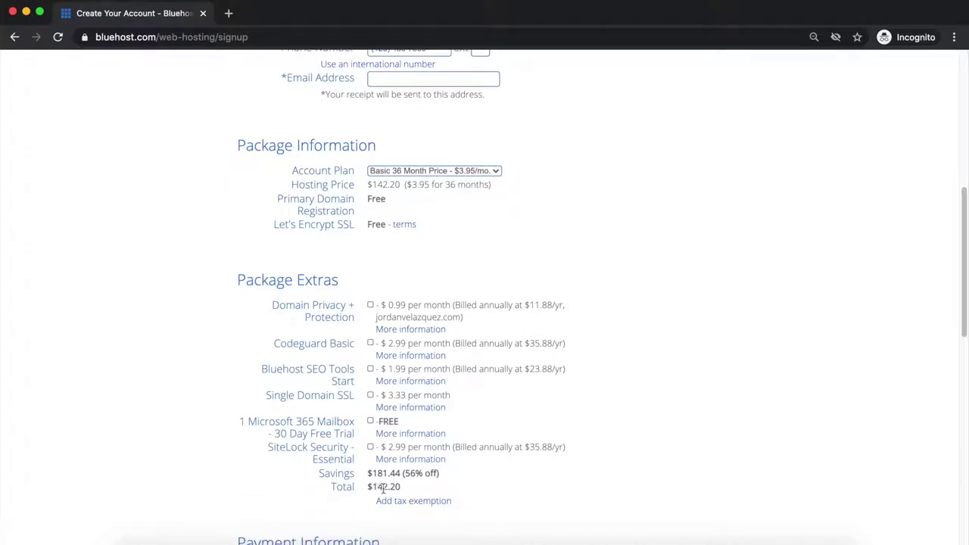
{"action": "scroll", "coordinate": [387, 488], "scroll_direction": "up", "scroll_amount": 1}
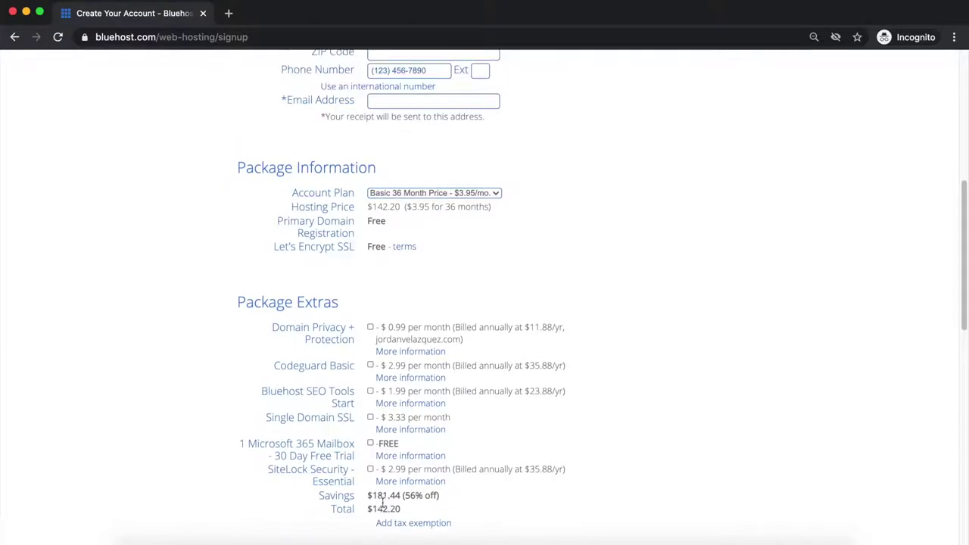
{"action": "scroll", "coordinate": [383, 505], "scroll_direction": "up", "scroll_amount": 3}
{"action": "scroll", "coordinate": [383, 505], "scroll_direction": "up", "scroll_amount": 4}
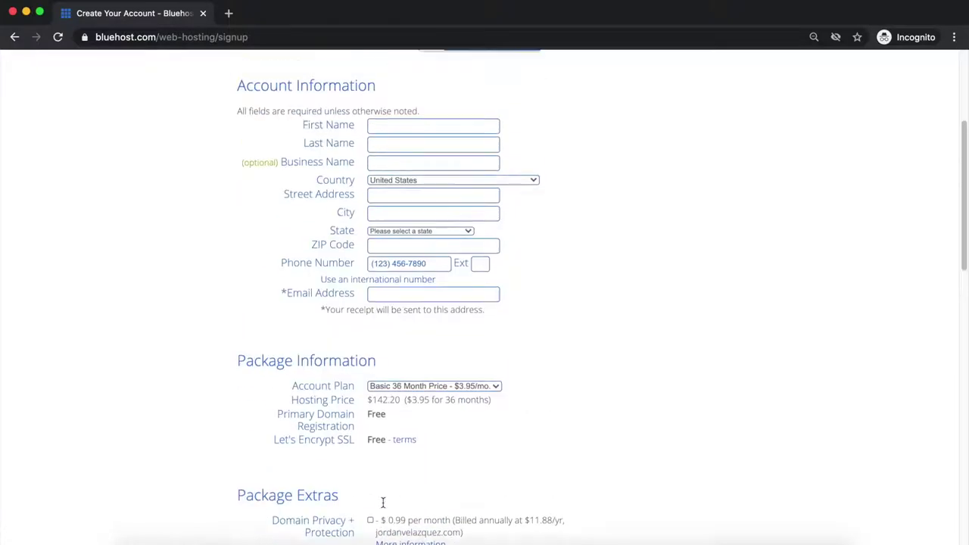
{"action": "scroll", "coordinate": [383, 505], "scroll_direction": "up", "scroll_amount": 1}
{"action": "scroll", "coordinate": [383, 508], "scroll_direction": "up", "scroll_amount": 2}
{"action": "scroll", "coordinate": [383, 507], "scroll_direction": "up", "scroll_amount": 1}
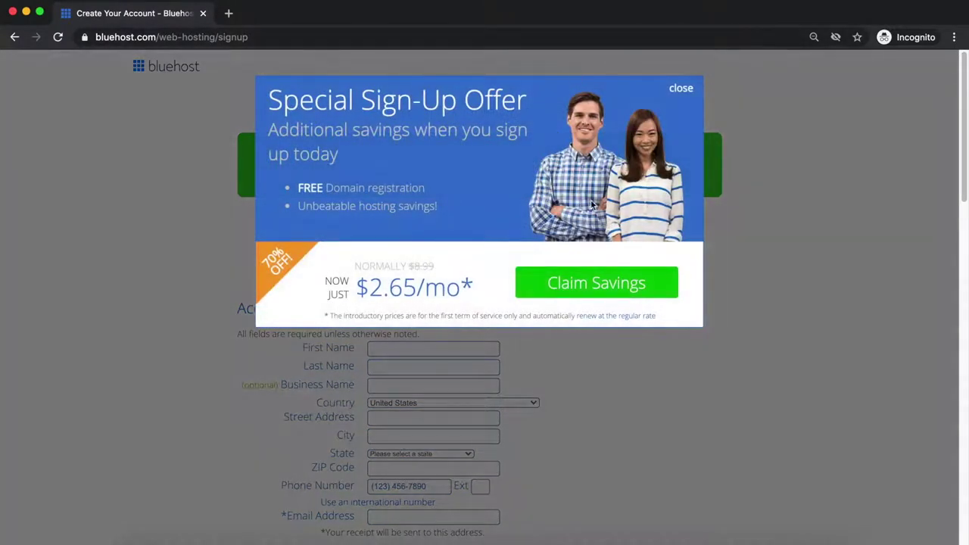
Step: Claim the $2.65/mo special sign-up offer
{"action": "left_click", "coordinate": [600, 283]}
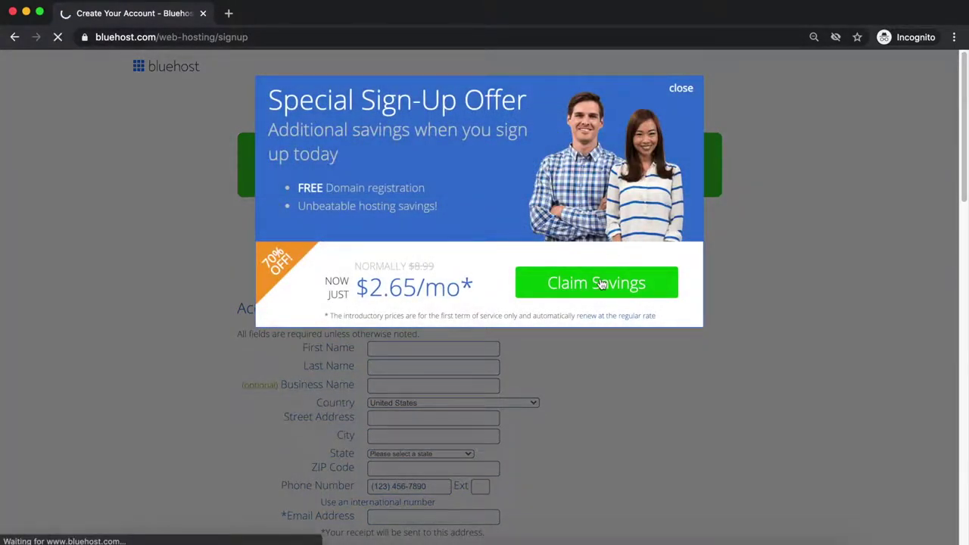
{"action": "scroll", "coordinate": [529, 308], "scroll_direction": "down", "scroll_amount": 5}
{"action": "scroll", "coordinate": [517, 331], "scroll_direction": "down", "scroll_amount": 2}
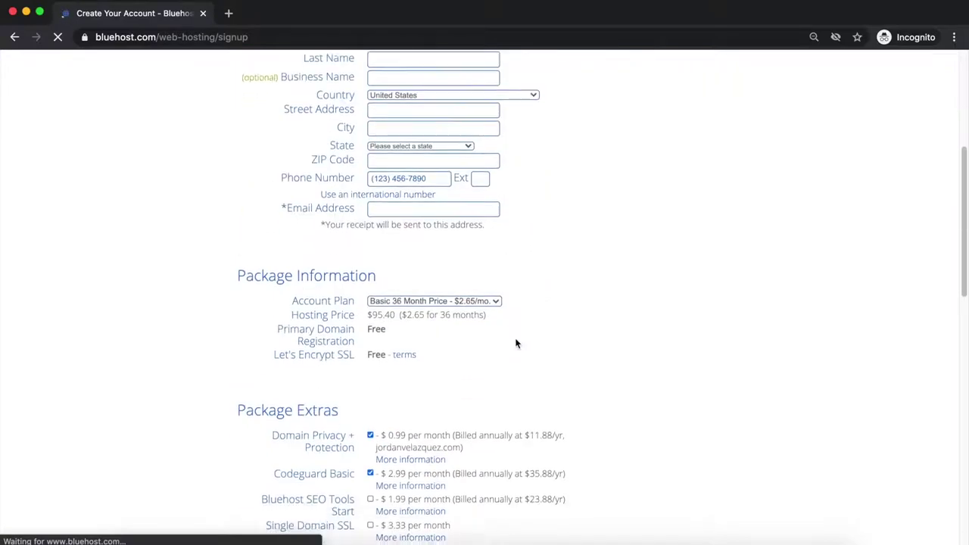
{"action": "scroll", "coordinate": [514, 338], "scroll_direction": "down", "scroll_amount": 3}
{"action": "scroll", "coordinate": [509, 329], "scroll_direction": "down", "scroll_amount": 2}
Step: Uncheck Domain Privacy, Codeguard Basic and SiteLock Security again, bringing the total to $95.40
{"action": "left_click", "coordinate": [371, 240]}
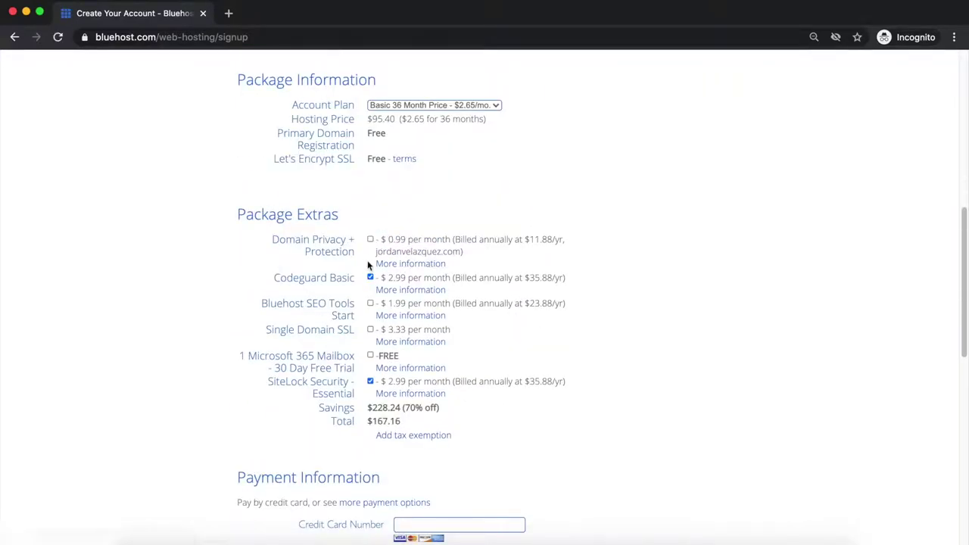
{"action": "left_click", "coordinate": [371, 277]}
{"action": "left_click", "coordinate": [370, 381]}
{"action": "scroll", "coordinate": [389, 424], "scroll_direction": "down", "scroll_amount": 3}
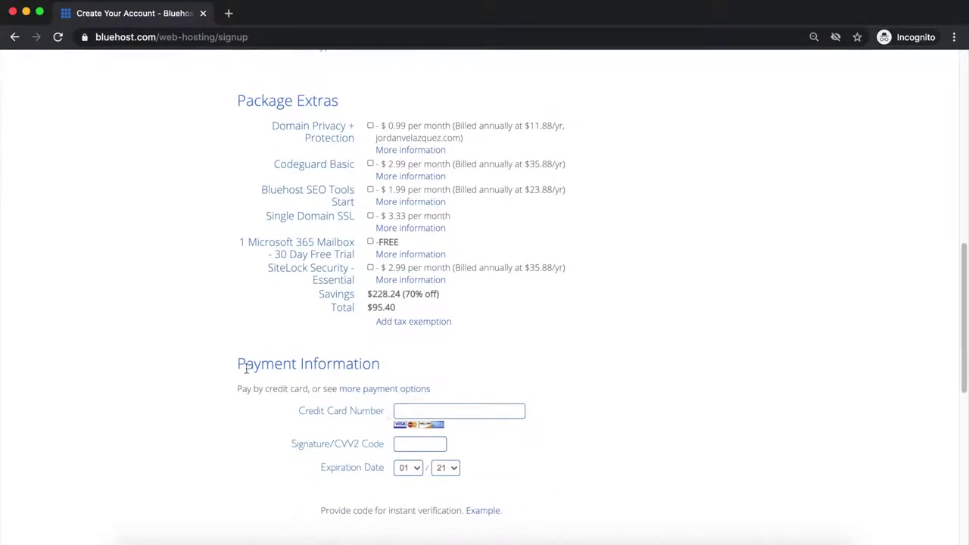
Step: Pay with PayPal, accept the auto-renewal terms, and submit the hosting order
{"action": "scroll", "coordinate": [243, 369], "scroll_direction": "down", "scroll_amount": 1}
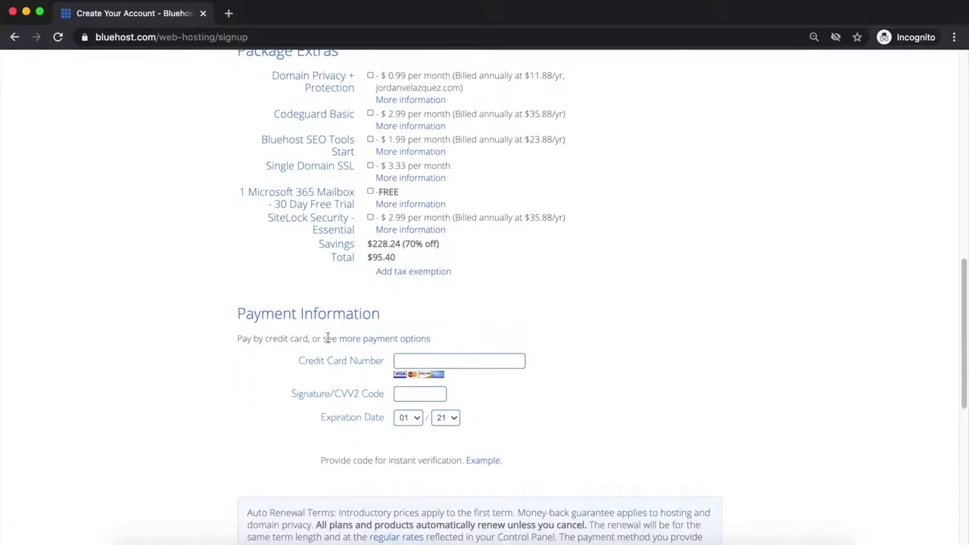
{"action": "left_click", "coordinate": [375, 340]}
{"action": "scroll", "coordinate": [375, 340], "scroll_direction": "down", "scroll_amount": 2}
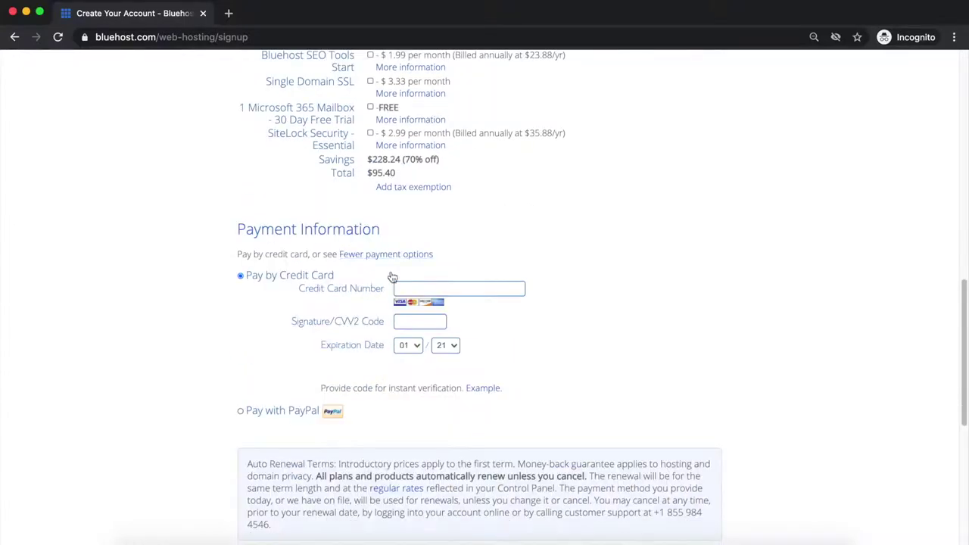
{"action": "left_click", "coordinate": [240, 411]}
{"action": "scroll", "coordinate": [189, 391], "scroll_direction": "down", "scroll_amount": 3}
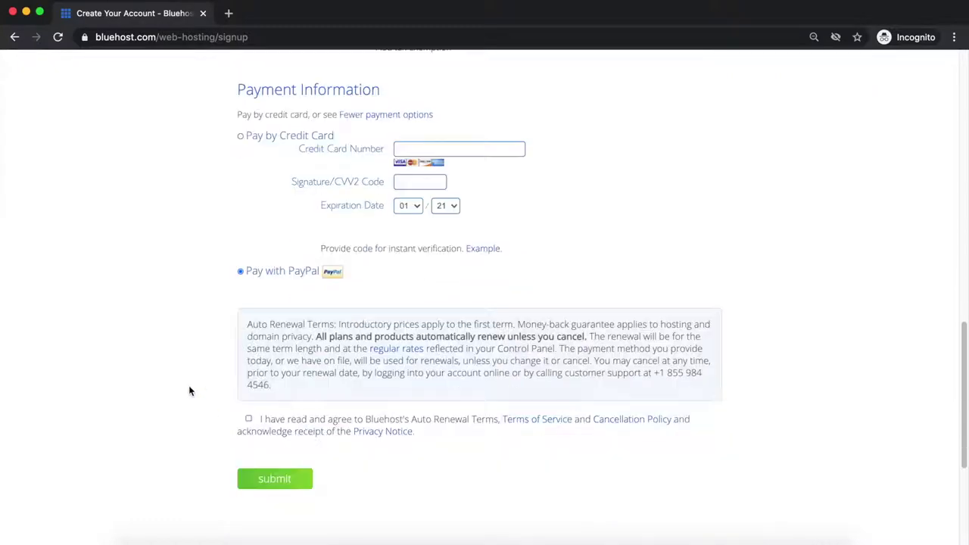
{"action": "left_click", "coordinate": [249, 418]}
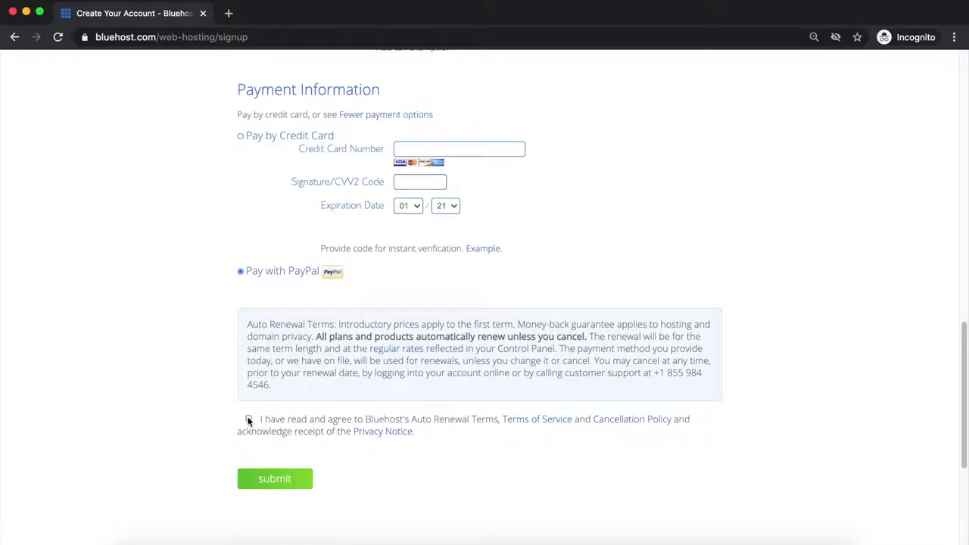
{"action": "left_click", "coordinate": [274, 480]}
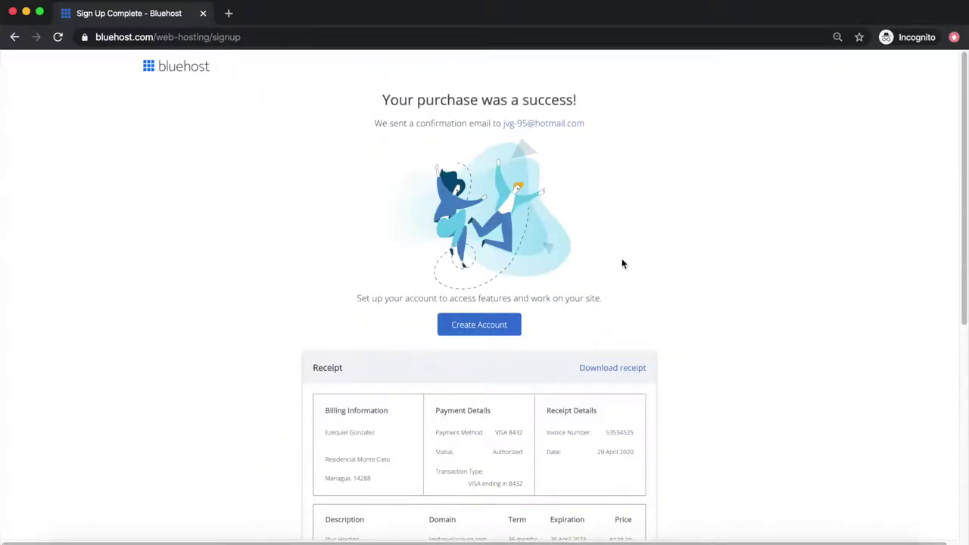
Step: Start creating the hosting account from the purchase confirmation page
{"action": "scroll", "coordinate": [622, 258], "scroll_direction": "down", "scroll_amount": 2}
{"action": "scroll", "coordinate": [622, 258], "scroll_direction": "down", "scroll_amount": 2}
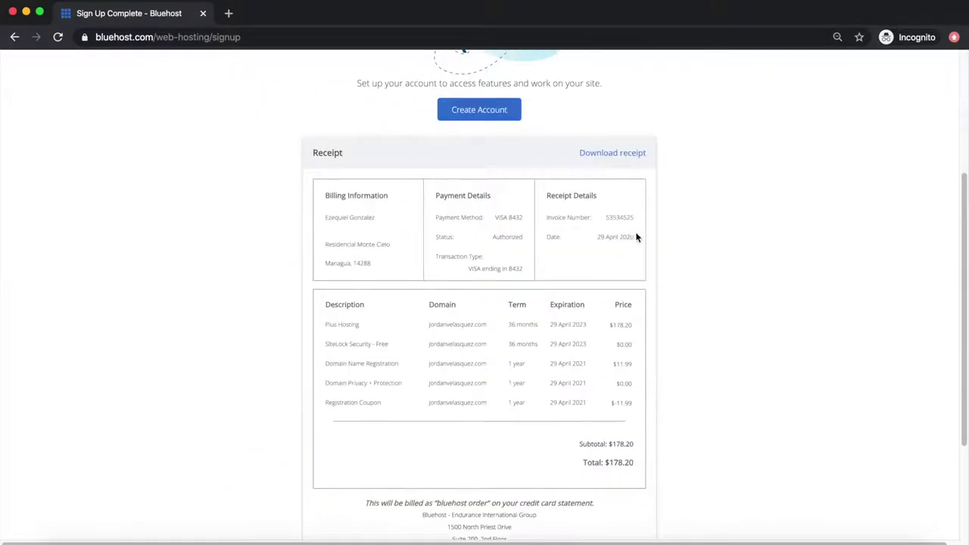
{"action": "scroll", "coordinate": [418, 269], "scroll_direction": "up", "scroll_amount": 1}
{"action": "scroll", "coordinate": [417, 271], "scroll_direction": "up", "scroll_amount": 2}
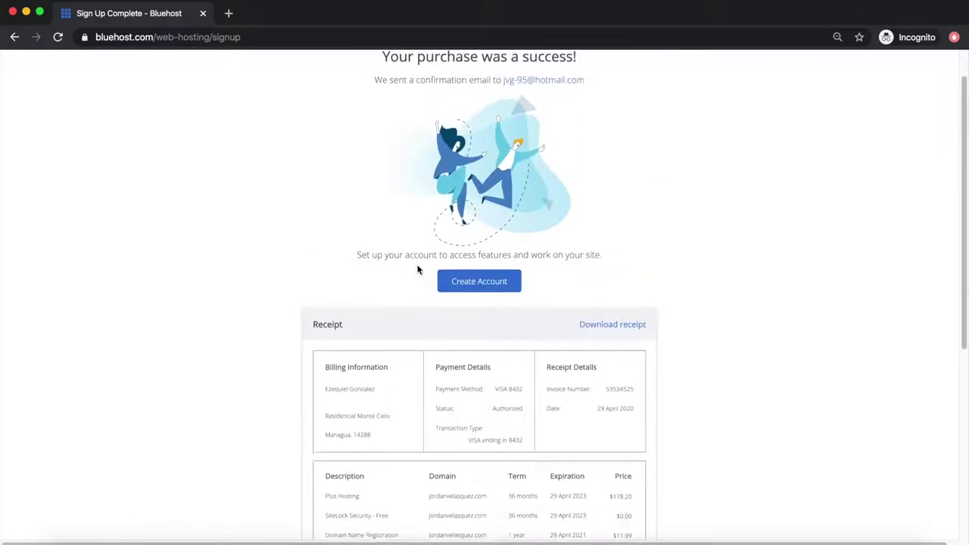
{"action": "scroll", "coordinate": [417, 269], "scroll_direction": "up", "scroll_amount": 1}
{"action": "left_click", "coordinate": [492, 331]}
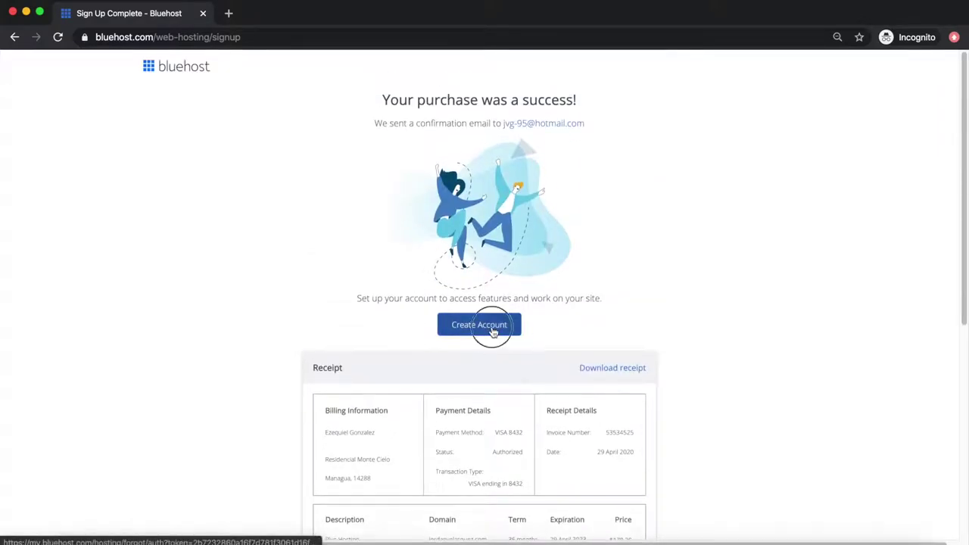
Step: Set and confirm the account password, accept the terms, and create the account
{"action": "left_click", "coordinate": [427, 336]}
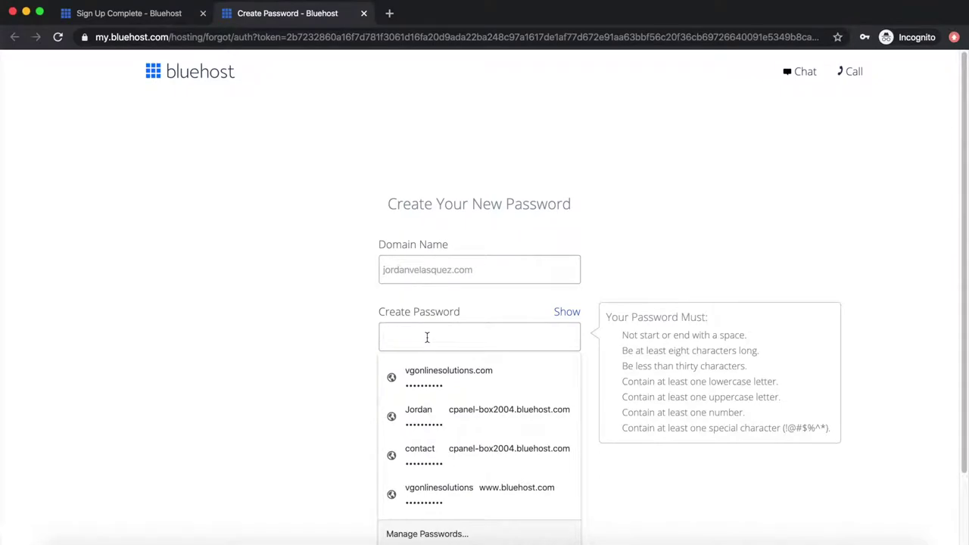
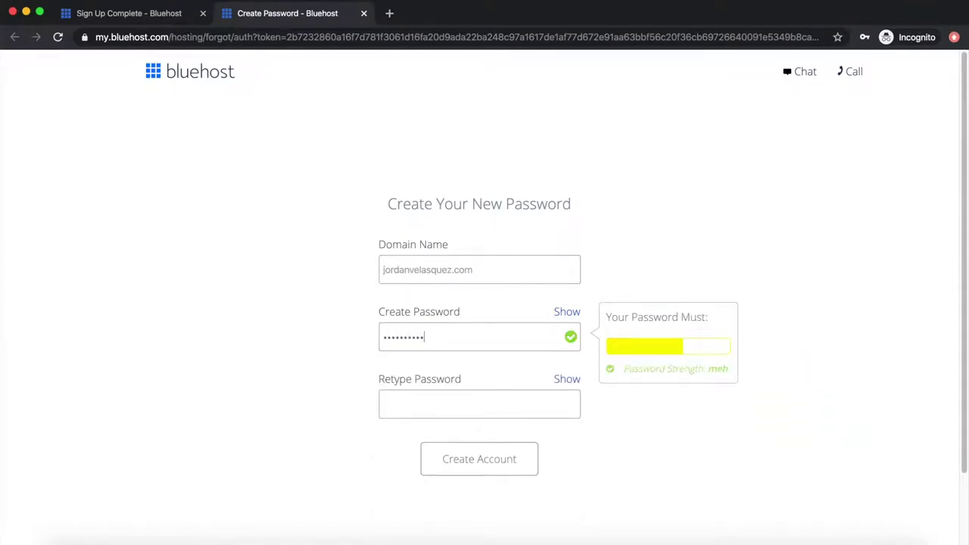
{"action": "left_click", "coordinate": [413, 394]}
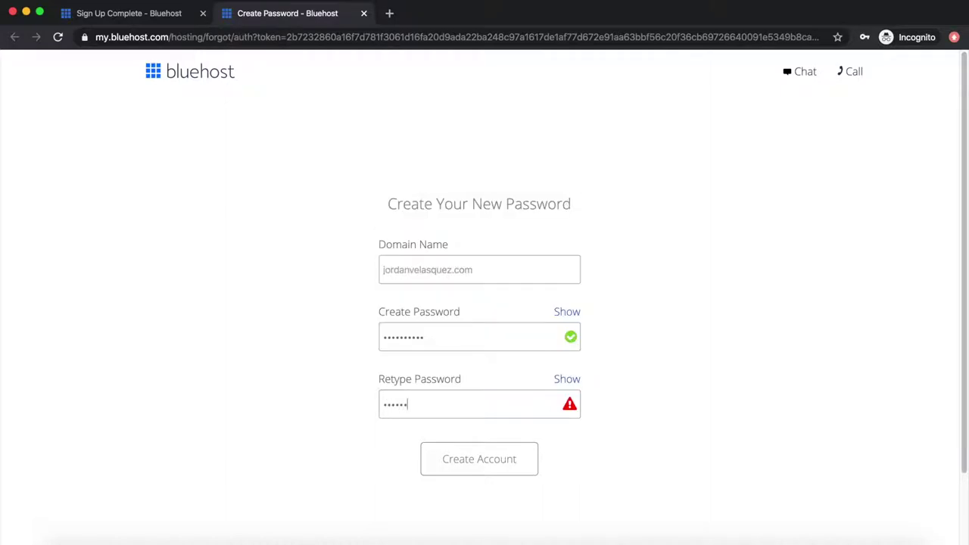
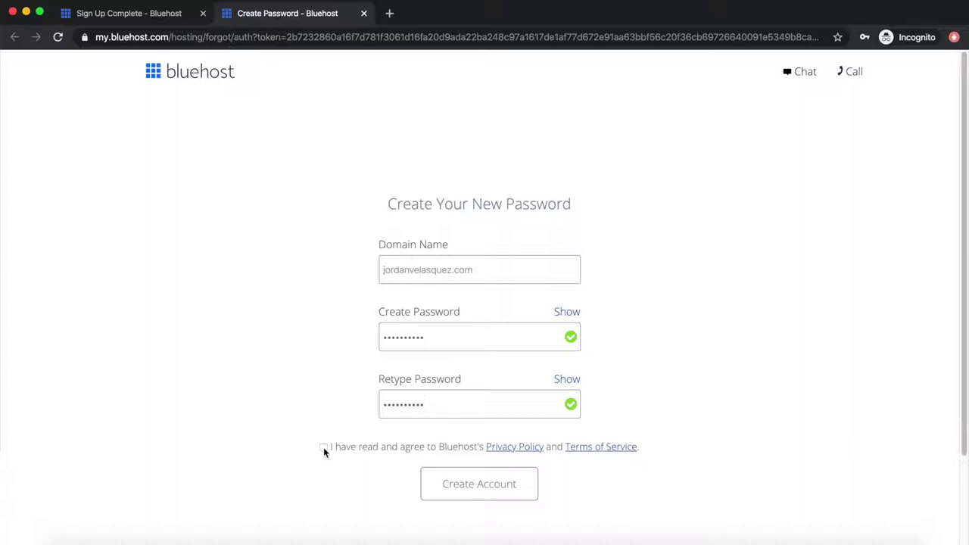
{"action": "left_click", "coordinate": [324, 447]}
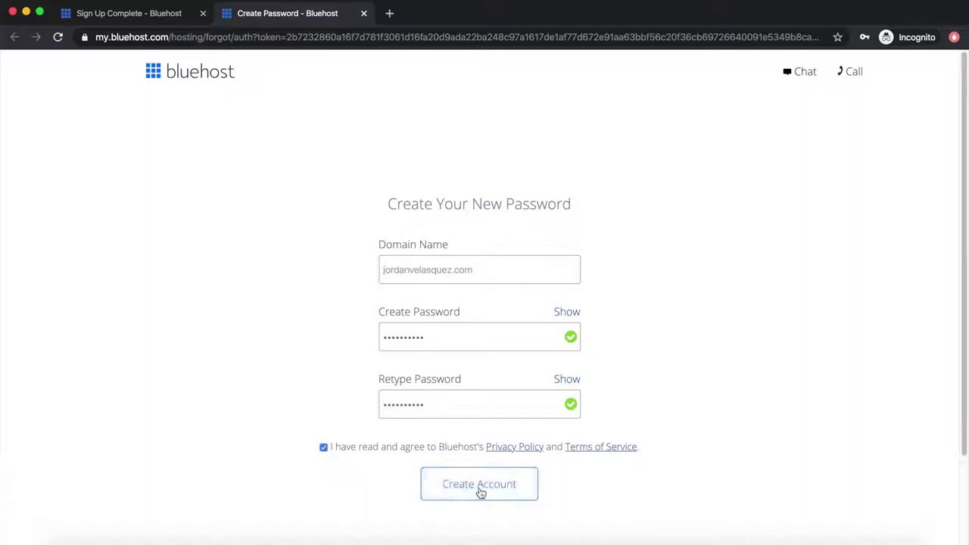
{"action": "left_click", "coordinate": [478, 489]}
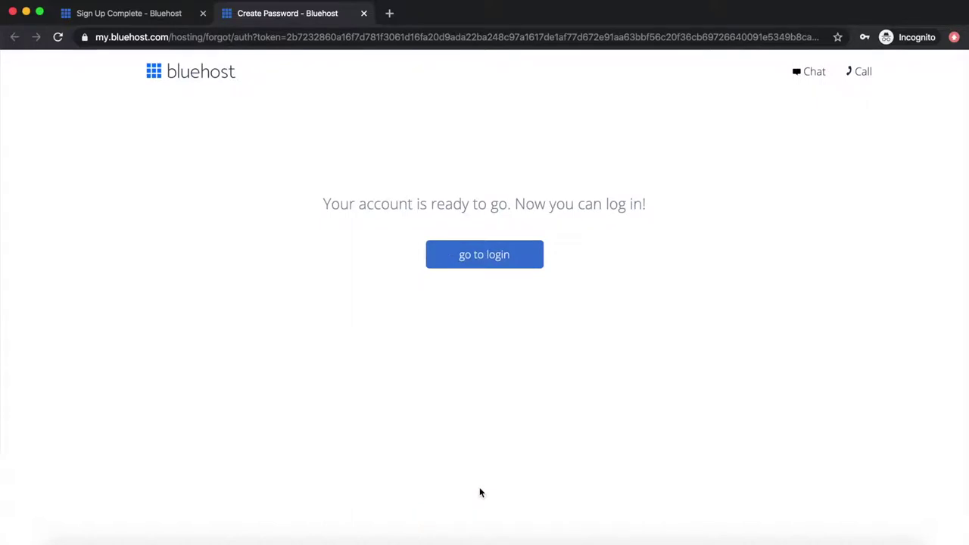
{"action": "left_click", "coordinate": [471, 261]}
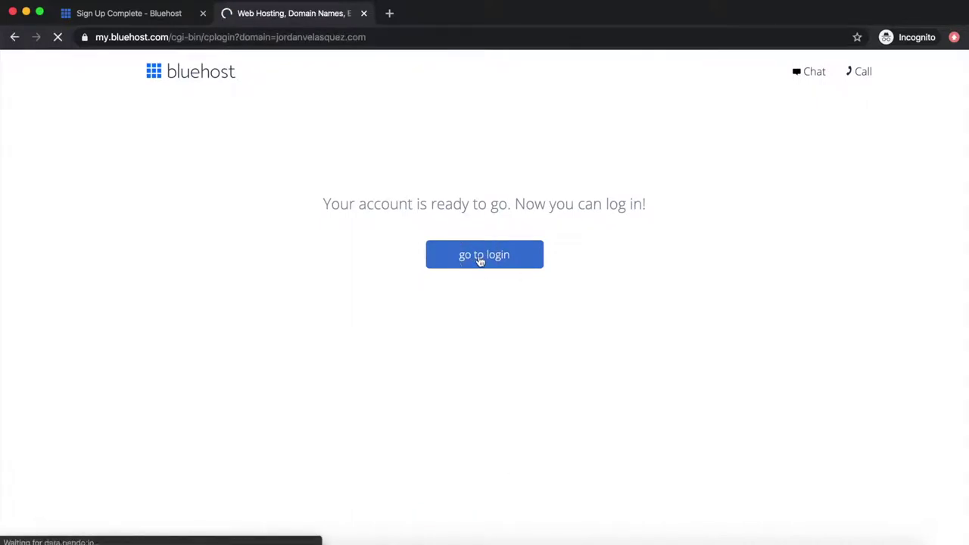
Step: Log in to the new Bluehost account with the account password
{"action": "scroll", "coordinate": [598, 325], "scroll_direction": "down", "scroll_amount": 2}
{"action": "scroll", "coordinate": [597, 326], "scroll_direction": "down", "scroll_amount": 2}
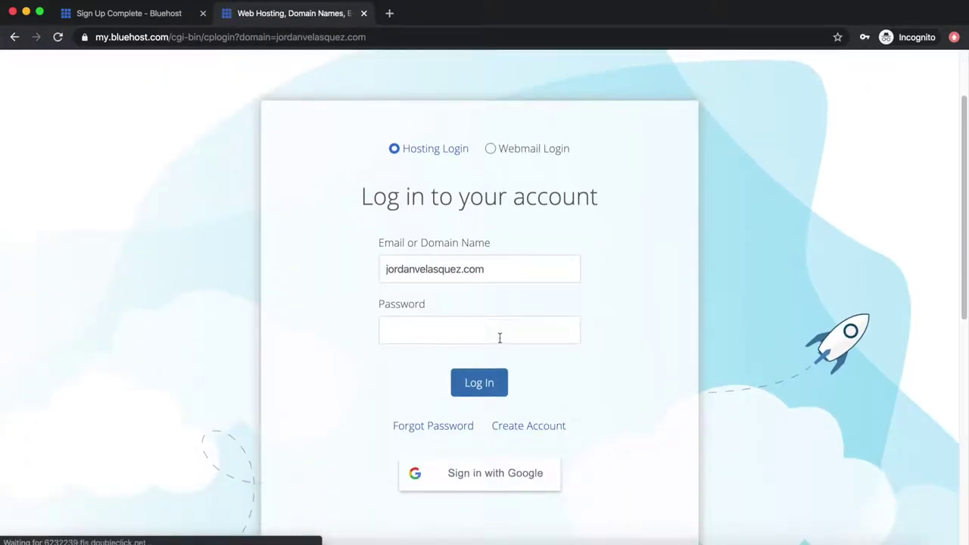
{"action": "left_click", "coordinate": [499, 338]}
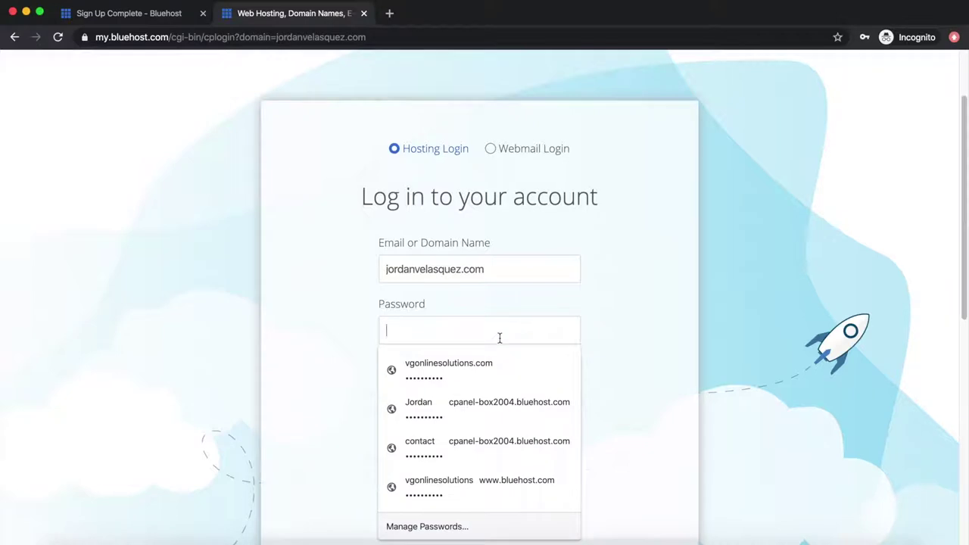
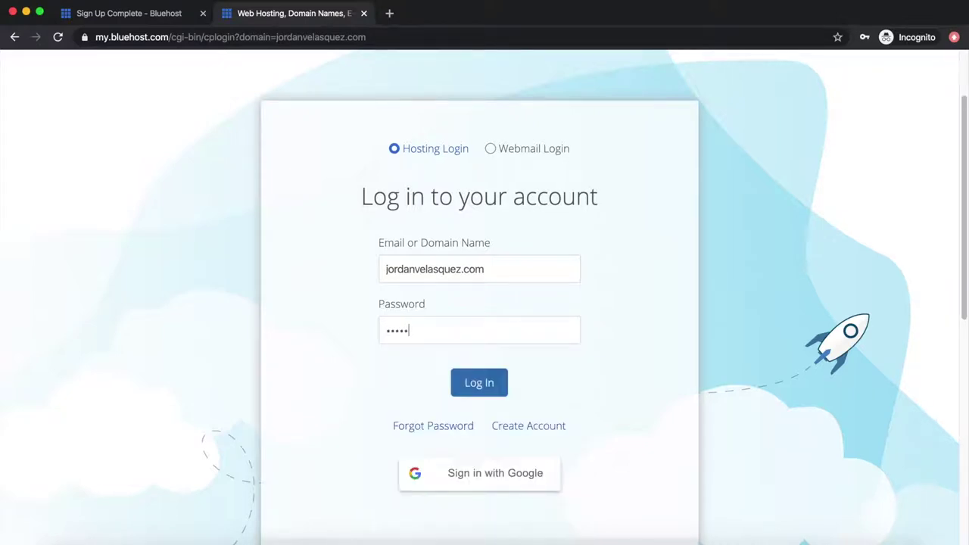
{"action": "left_click", "coordinate": [500, 388]}
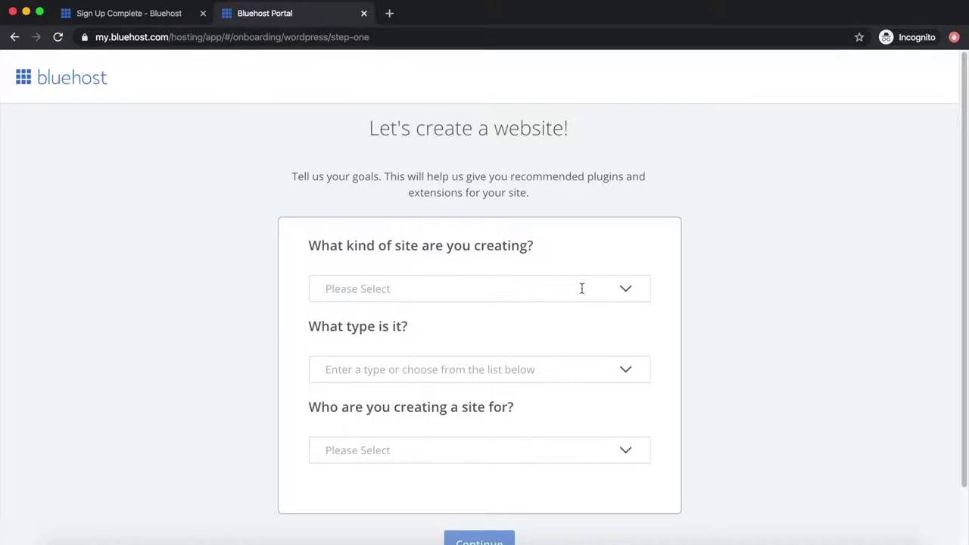
Step: Set the kind of site to Business
{"action": "scroll", "coordinate": [582, 288], "scroll_direction": "down", "scroll_amount": 2}
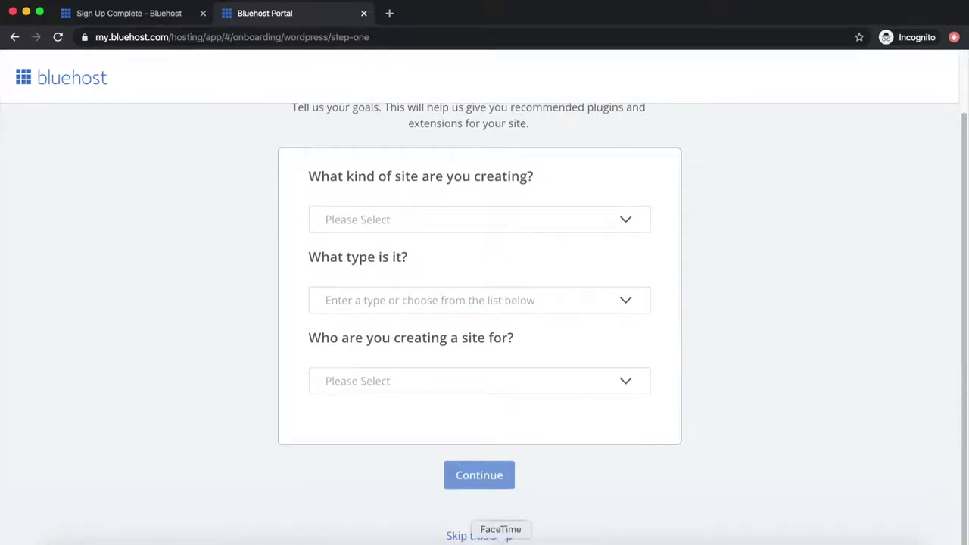
{"action": "scroll", "coordinate": [581, 486], "scroll_direction": "up", "scroll_amount": 1}
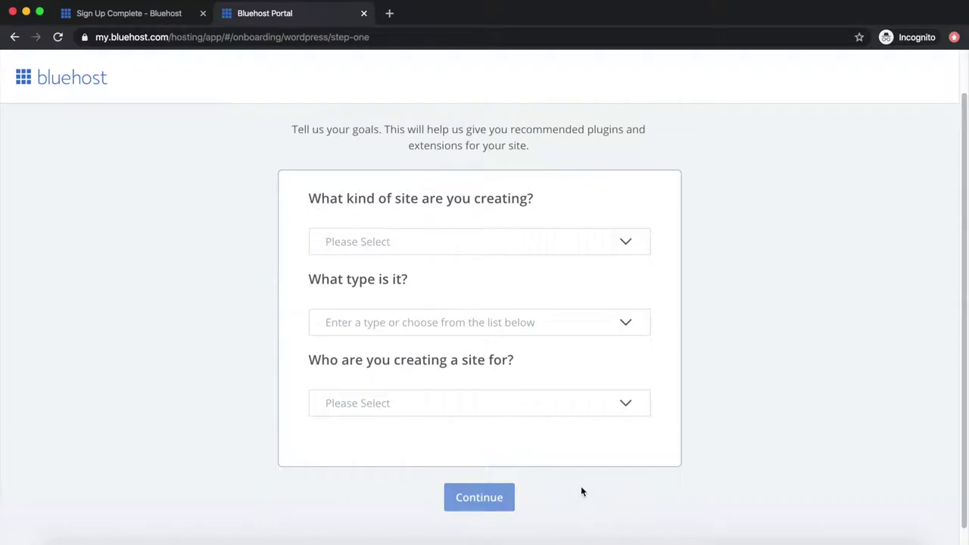
{"action": "left_click", "coordinate": [623, 244]}
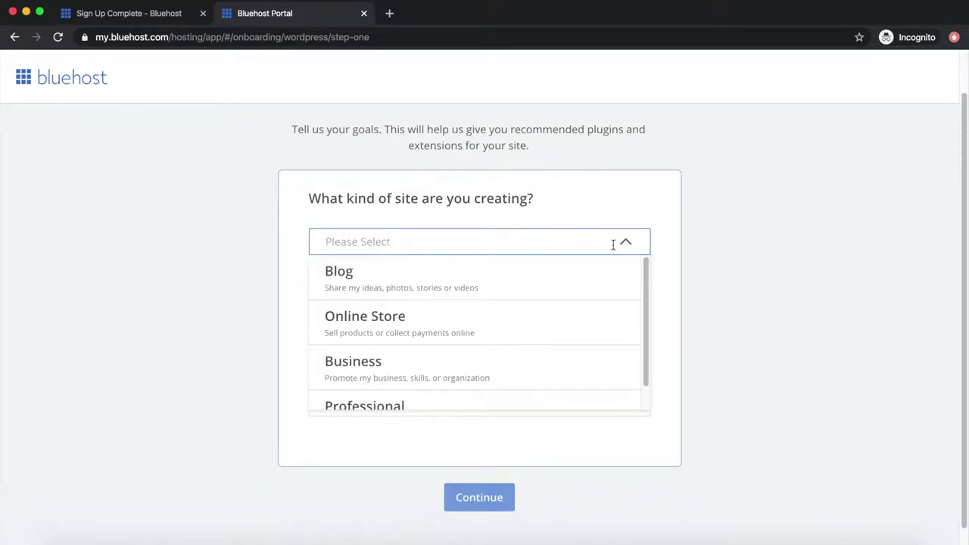
{"action": "left_click", "coordinate": [454, 368]}
Step: Choose Personal as the site type and Myself as the audience, then continue
{"action": "left_click", "coordinate": [623, 324]}
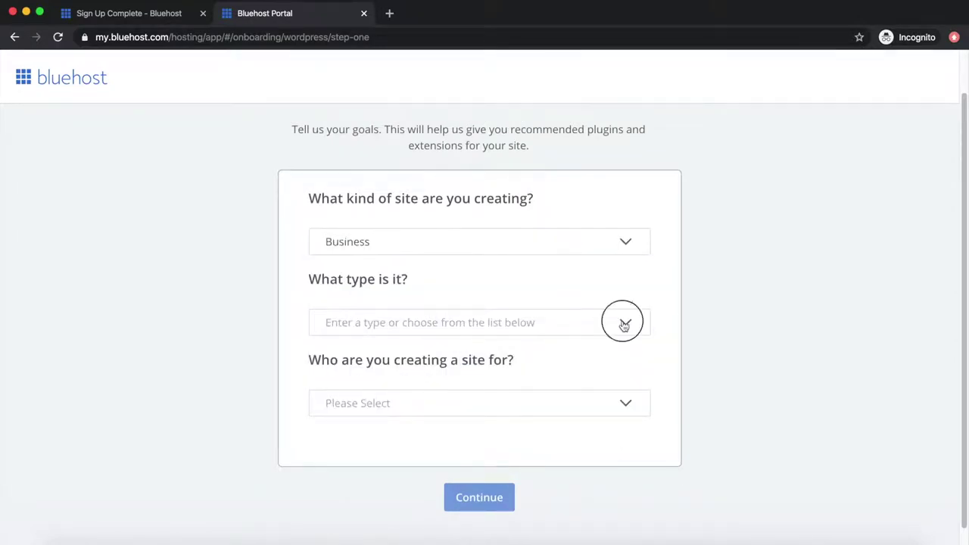
{"action": "scroll", "coordinate": [482, 368], "scroll_direction": "down", "scroll_amount": 2}
{"action": "scroll", "coordinate": [483, 385], "scroll_direction": "down", "scroll_amount": 2}
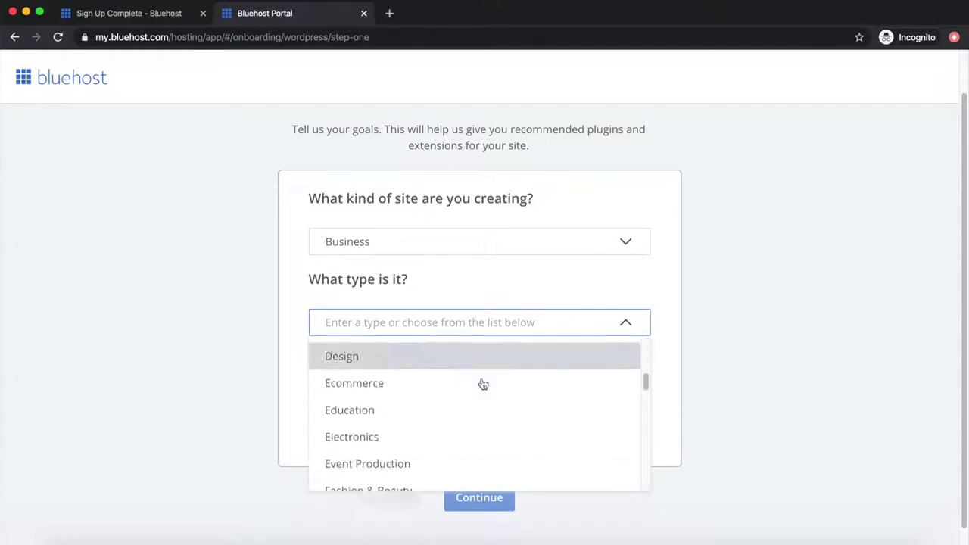
{"action": "scroll", "coordinate": [482, 384], "scroll_direction": "down", "scroll_amount": 5}
{"action": "scroll", "coordinate": [483, 385], "scroll_direction": "down", "scroll_amount": 3}
{"action": "scroll", "coordinate": [482, 385], "scroll_direction": "up", "scroll_amount": 1}
{"action": "scroll", "coordinate": [485, 388], "scroll_direction": "up", "scroll_amount": 2}
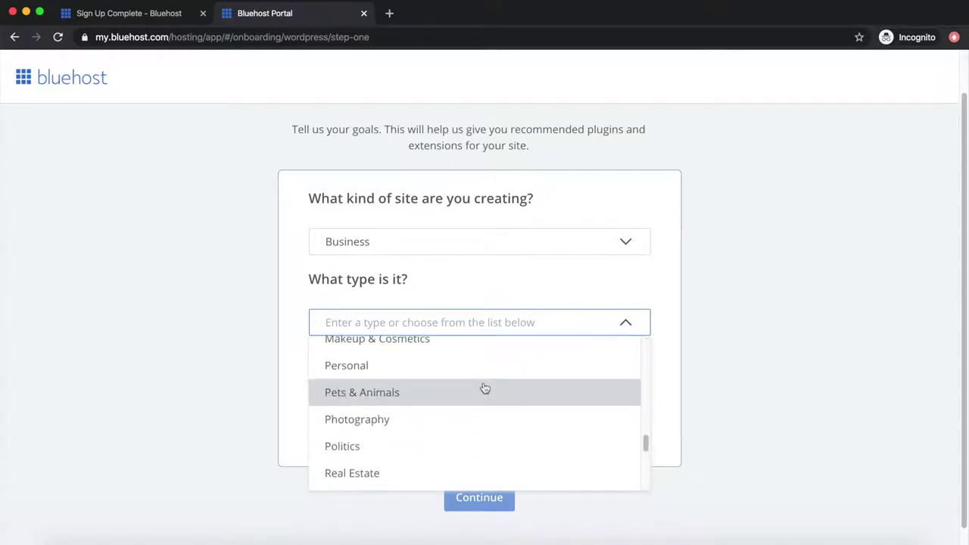
{"action": "left_click", "coordinate": [488, 365]}
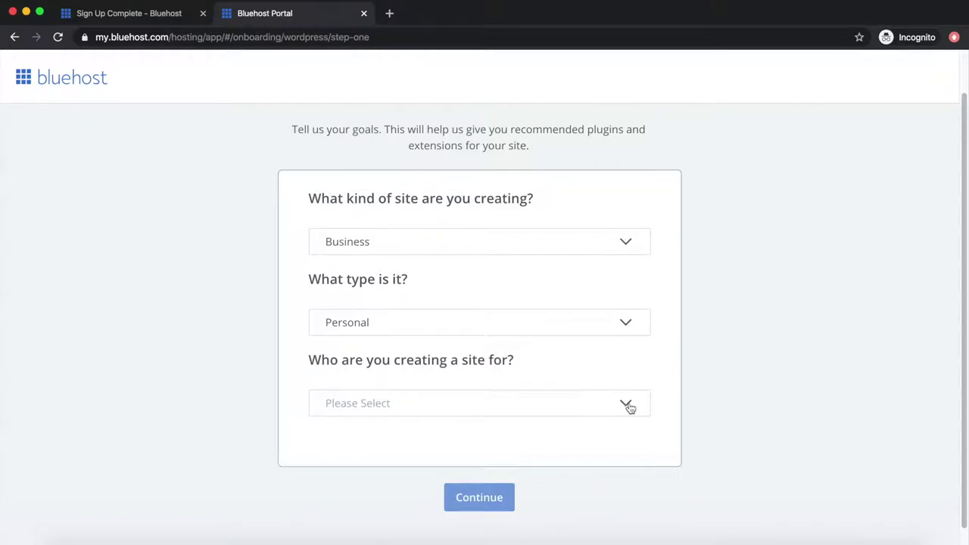
{"action": "left_click", "coordinate": [627, 404]}
{"action": "left_click", "coordinate": [587, 429]}
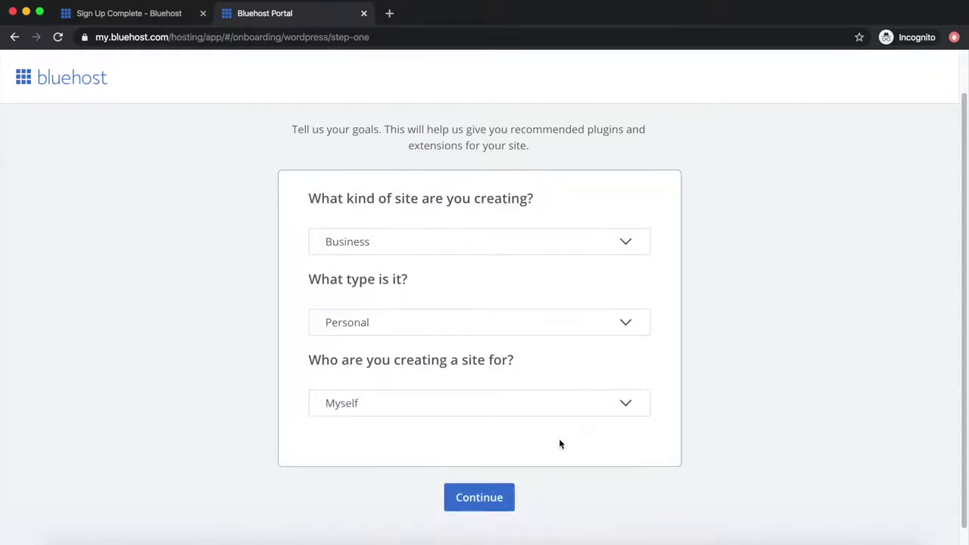
{"action": "left_click", "coordinate": [480, 497]}
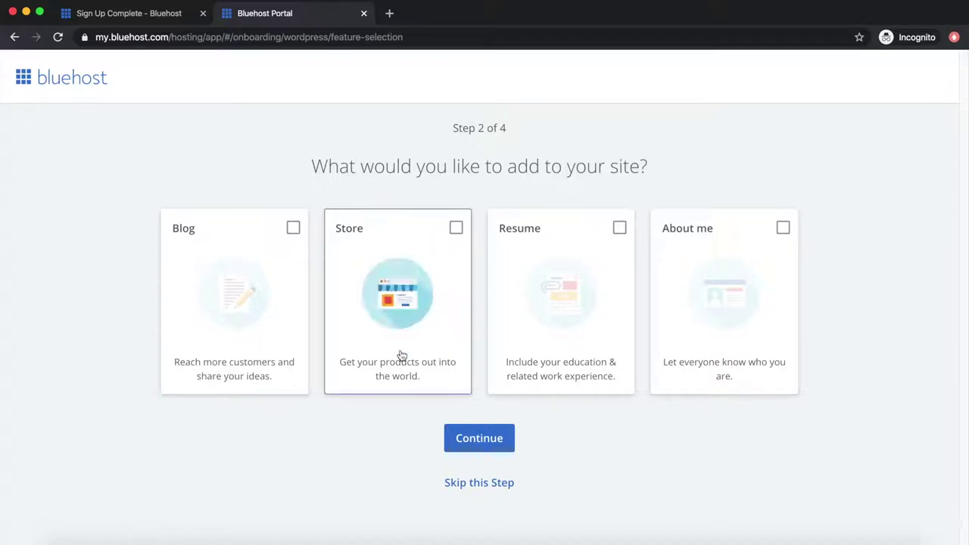
Step: Skip the site features step and the theme selection step to finish onboarding
{"action": "left_click", "coordinate": [483, 487]}
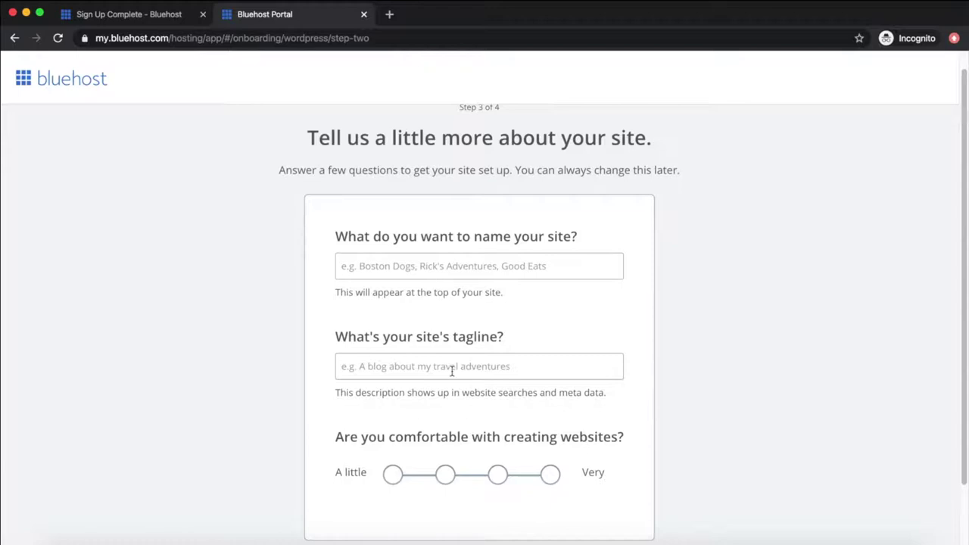
{"action": "scroll", "coordinate": [452, 371], "scroll_direction": "down", "scroll_amount": 2}
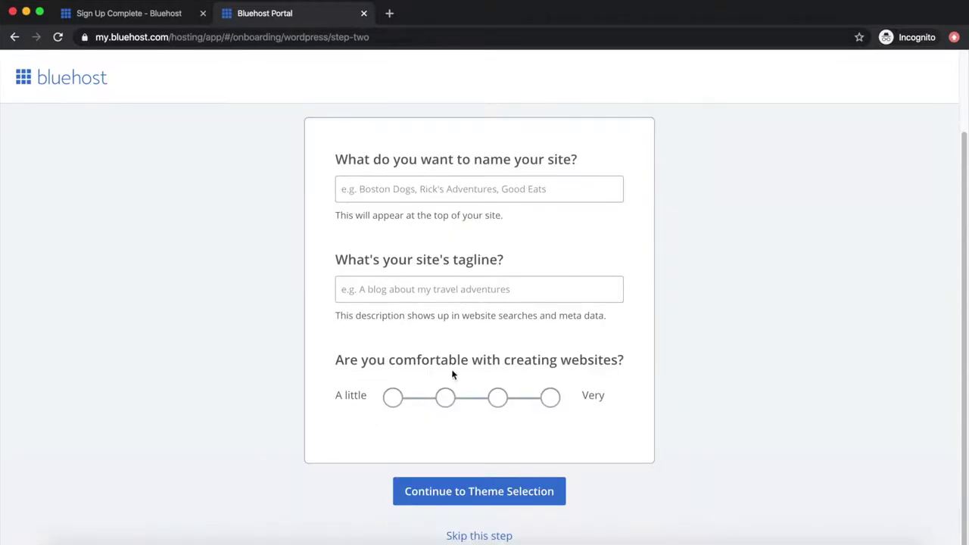
{"action": "left_click", "coordinate": [485, 536]}
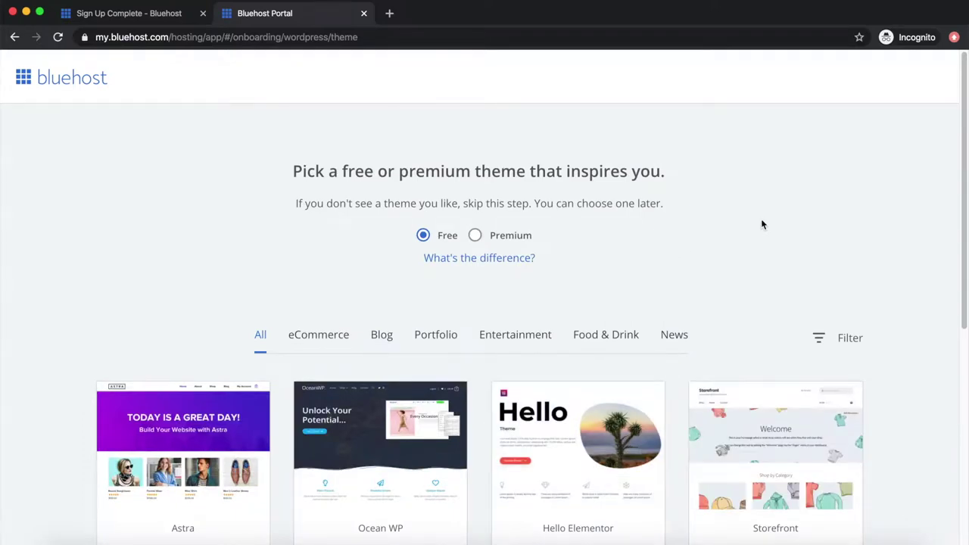
{"action": "scroll", "coordinate": [762, 224], "scroll_direction": "down", "scroll_amount": 2}
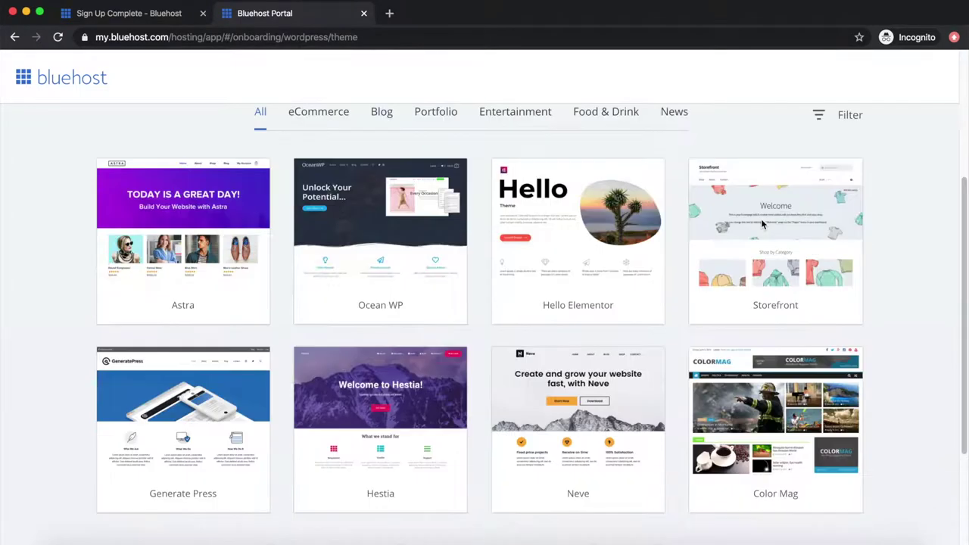
{"action": "scroll", "coordinate": [762, 227], "scroll_direction": "down", "scroll_amount": 3}
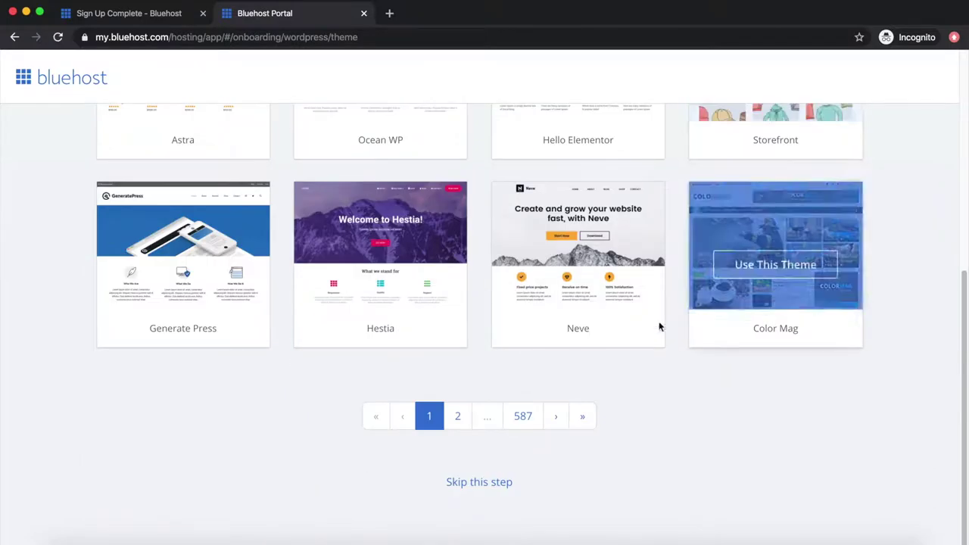
{"action": "left_click", "coordinate": [508, 486]}
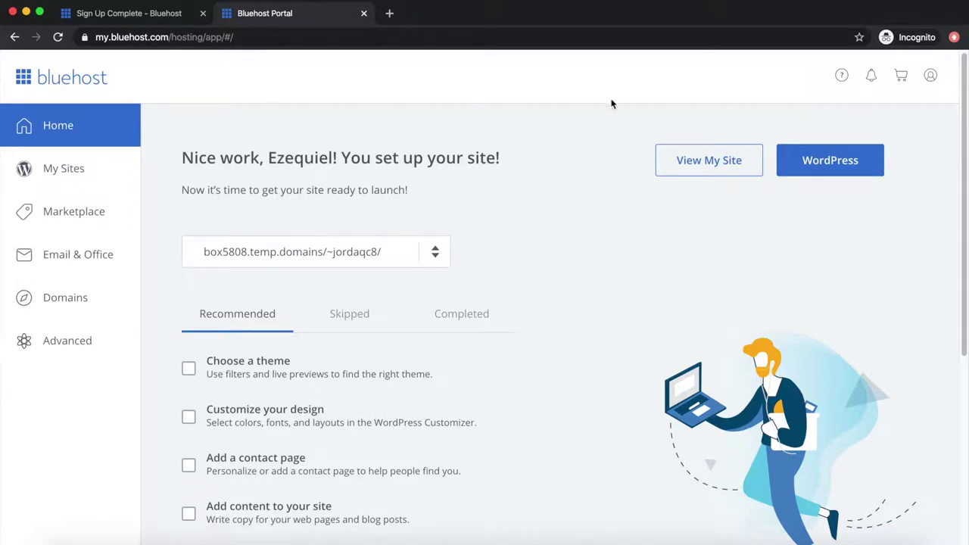
Step: From the Bluehost portal home, open the new site's WordPress dashboard in a new tab
{"action": "left_click", "coordinate": [830, 160]}
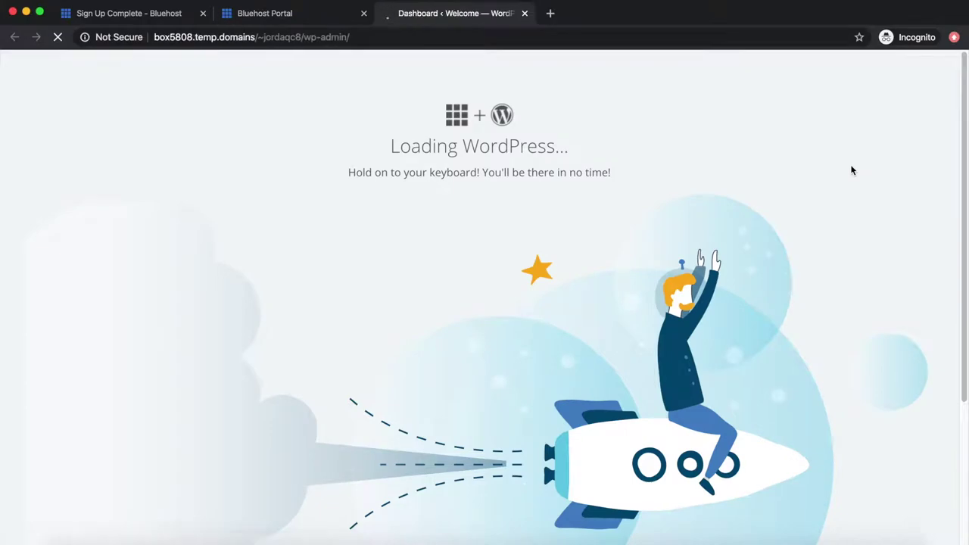